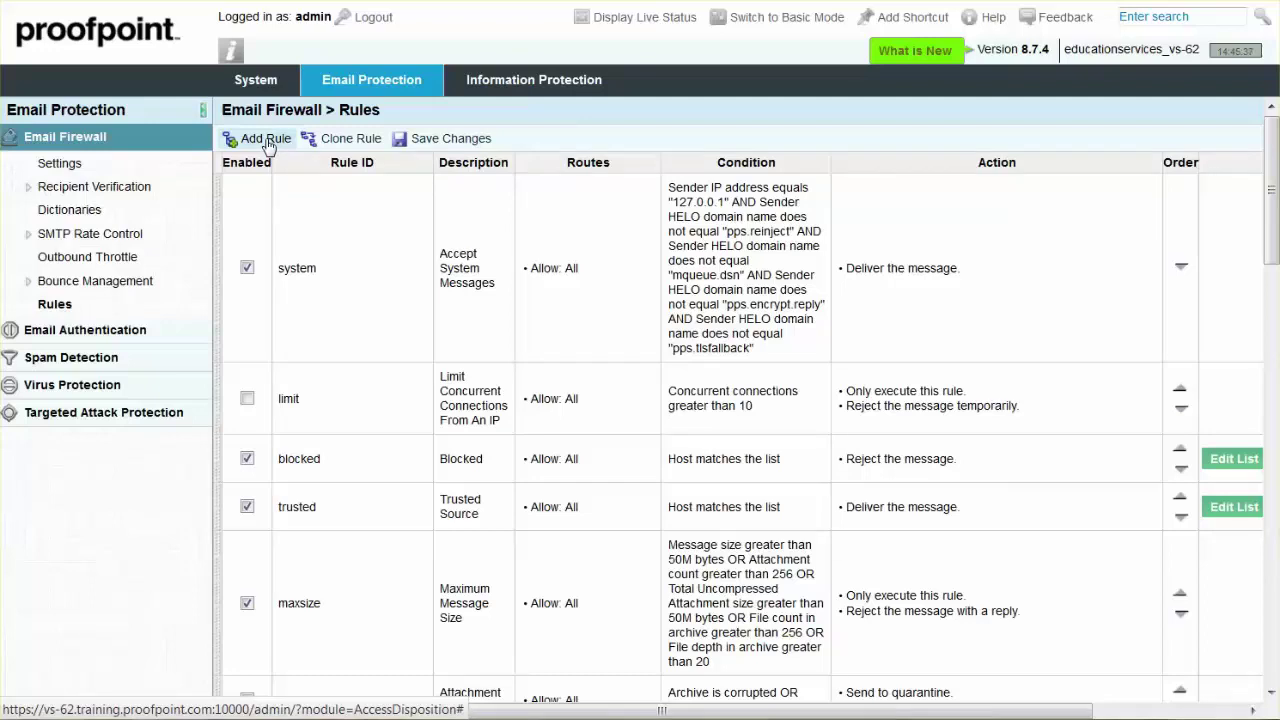
Add a new firewall rule, switch it On and give it the ID Spoof
{"action": "left_click", "coordinate": [266, 140]}
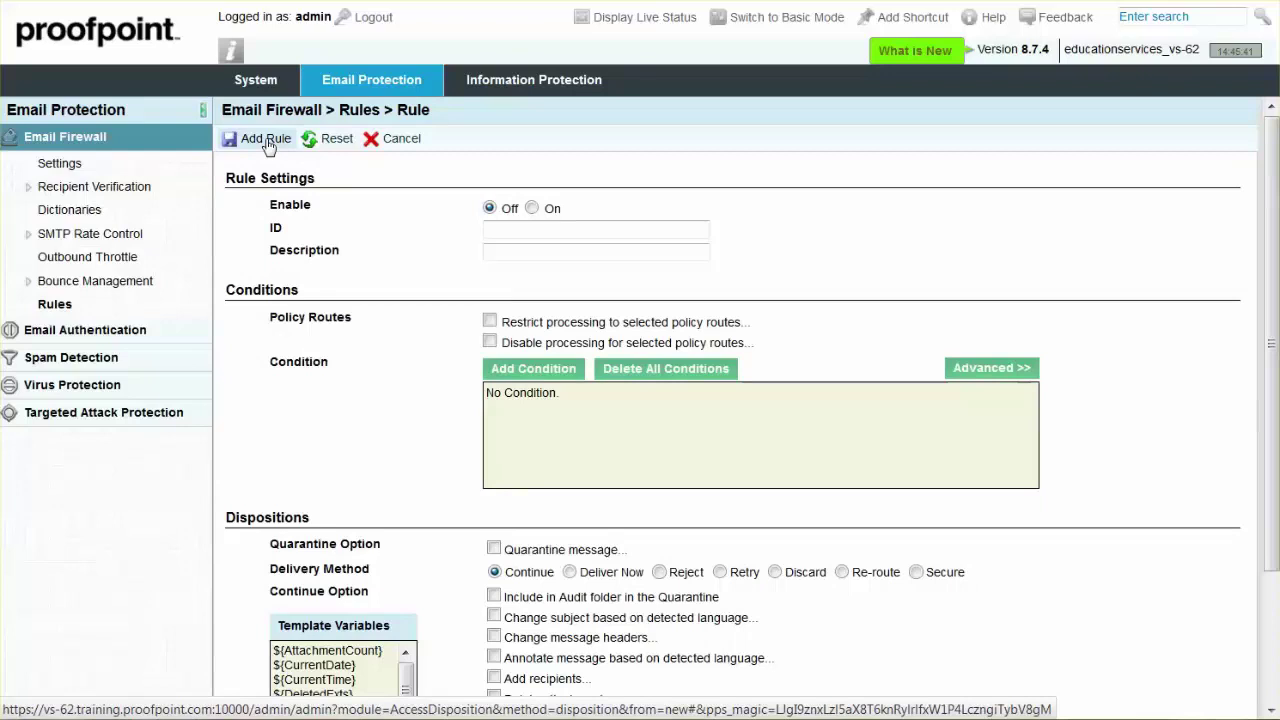
{"action": "left_click", "coordinate": [531, 207]}
{"action": "left_click", "coordinate": [495, 229]}
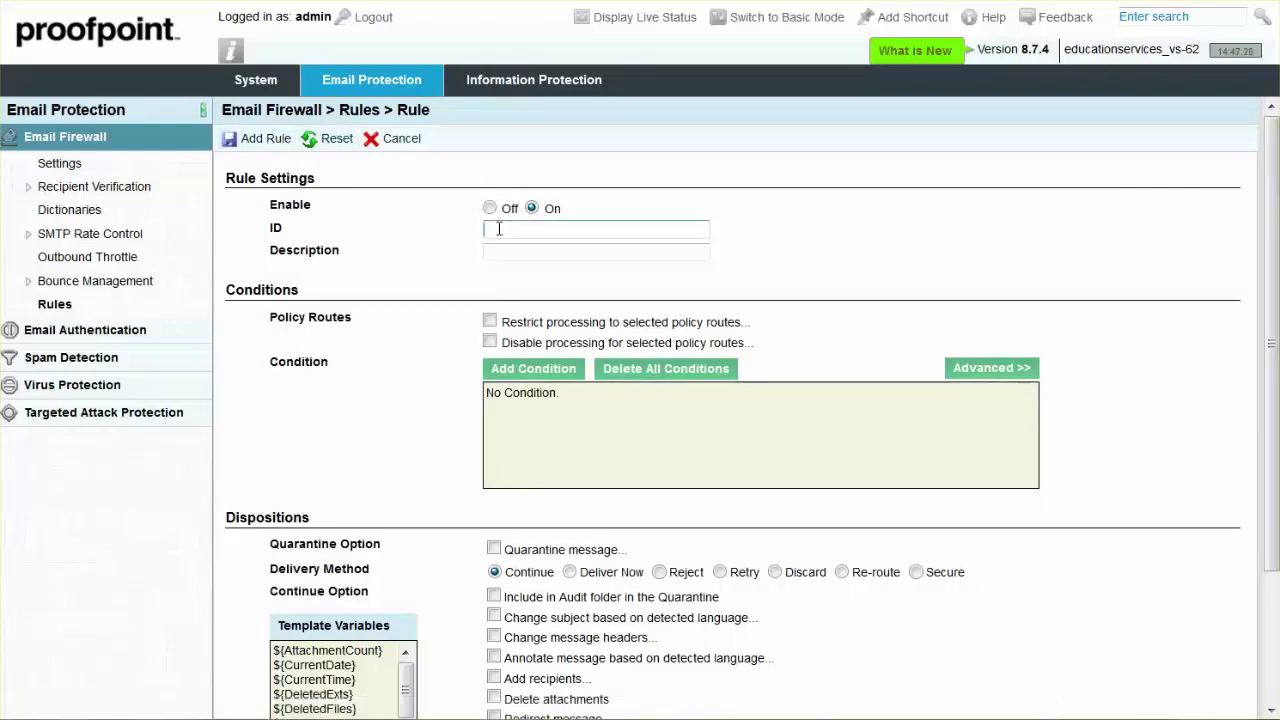
{"action": "type", "text": "Spoof"}
{"action": "left_click", "coordinate": [491, 251]}
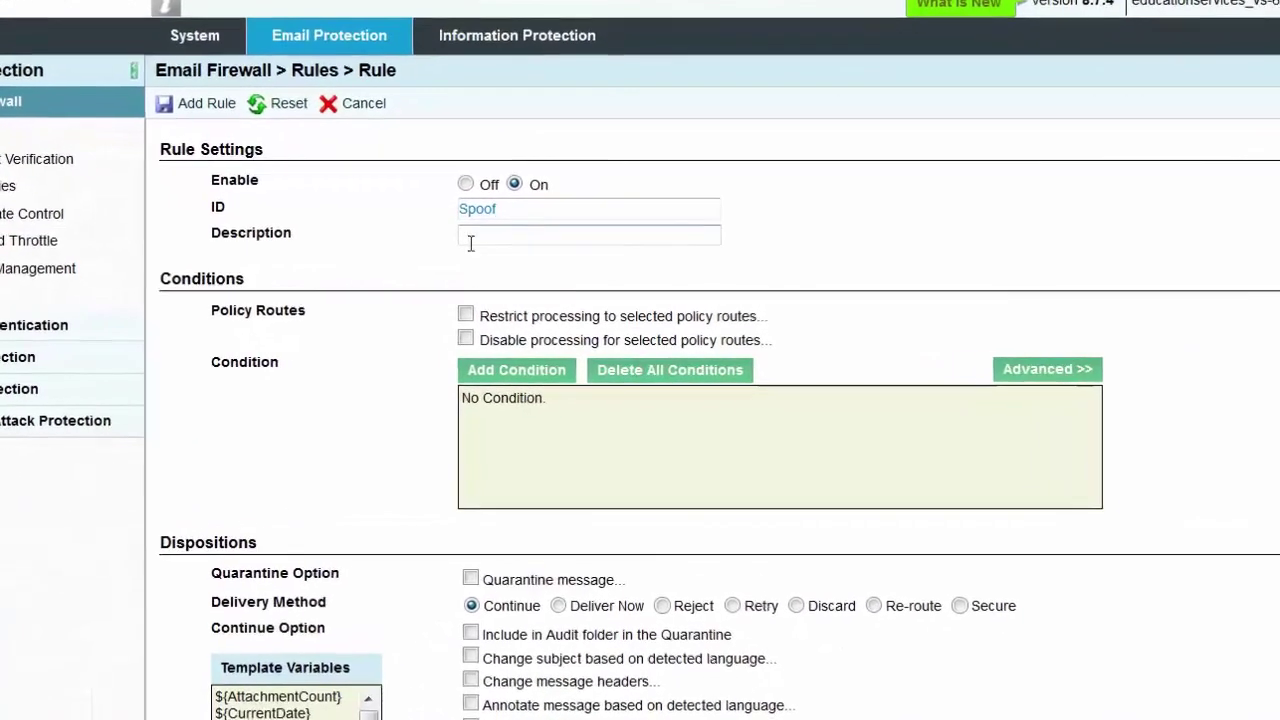
Restrict the rule's processing to the default_inbound policy route under Require Any Of
{"action": "left_click", "coordinate": [466, 315]}
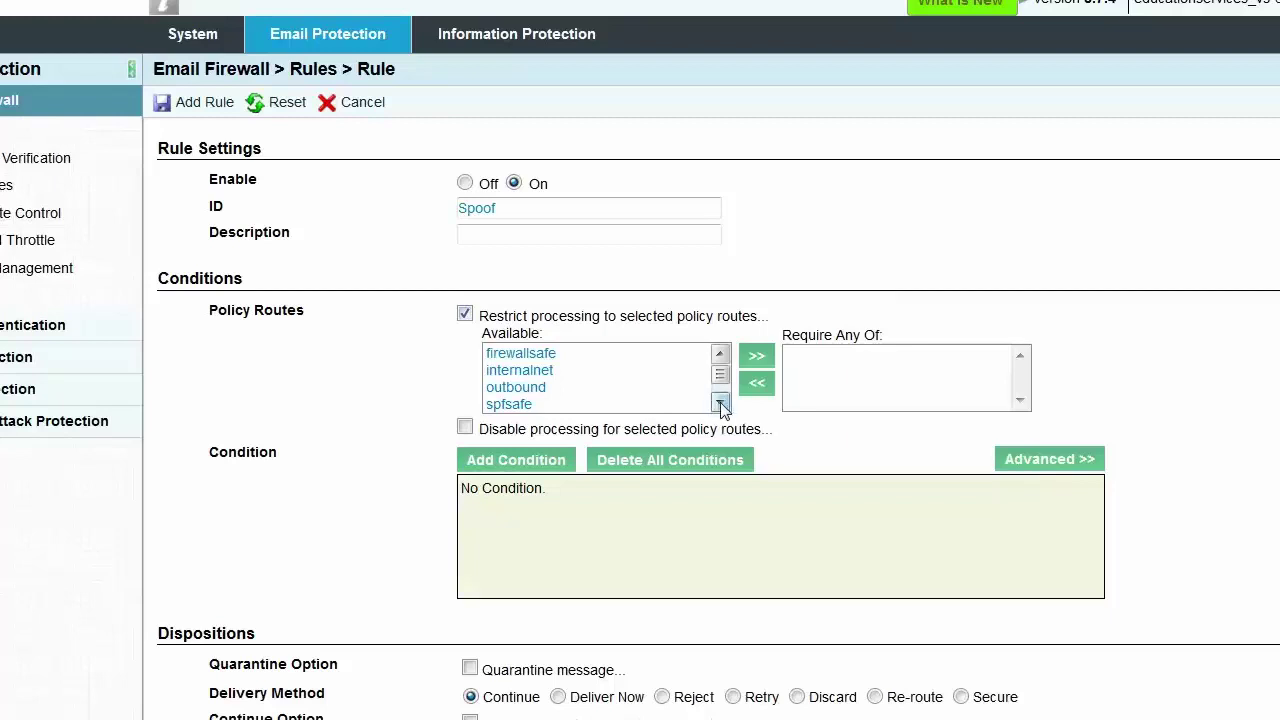
{"action": "scroll", "coordinate": [720, 404], "scroll_direction": "down", "scroll_amount": 2}
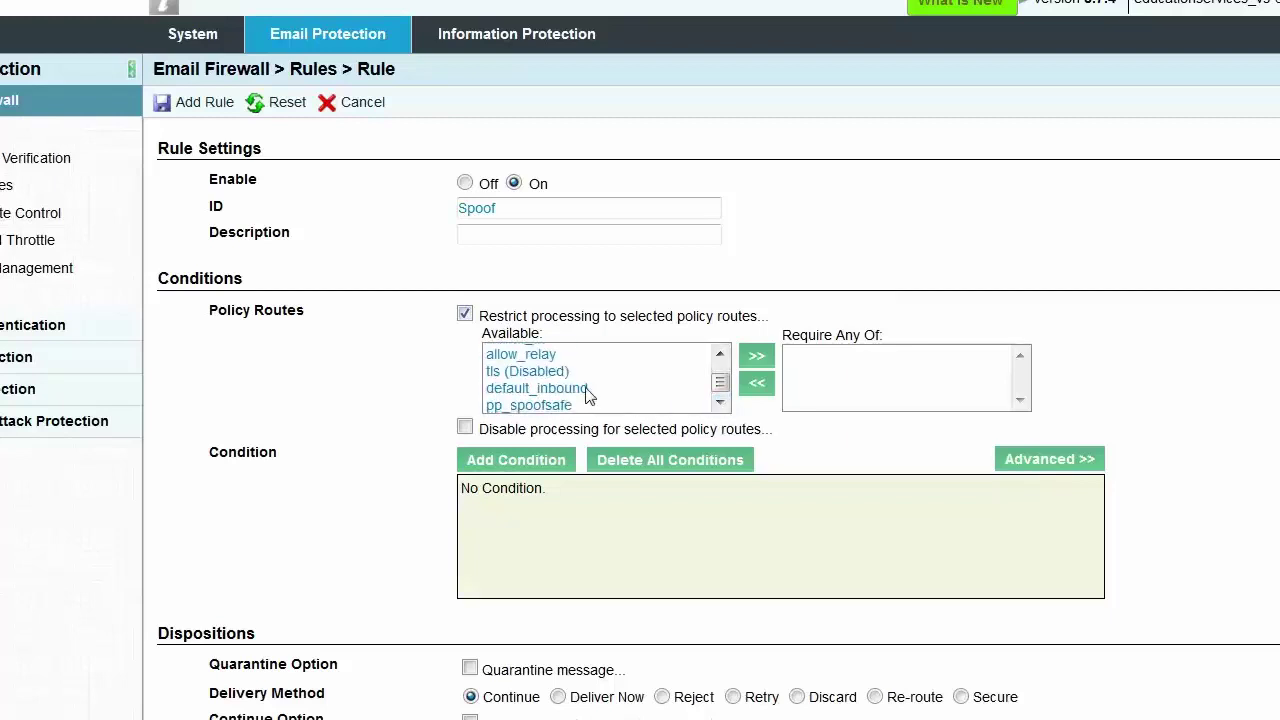
{"action": "left_click", "coordinate": [590, 390]}
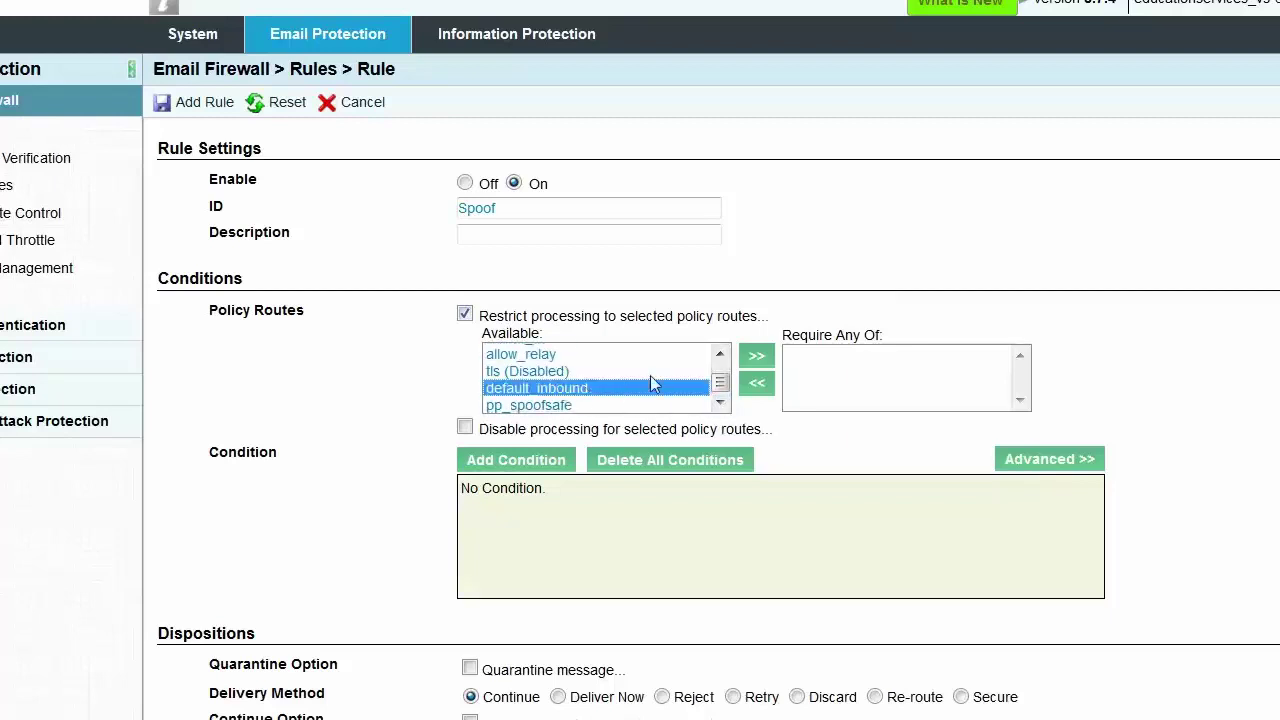
{"action": "left_click", "coordinate": [755, 359]}
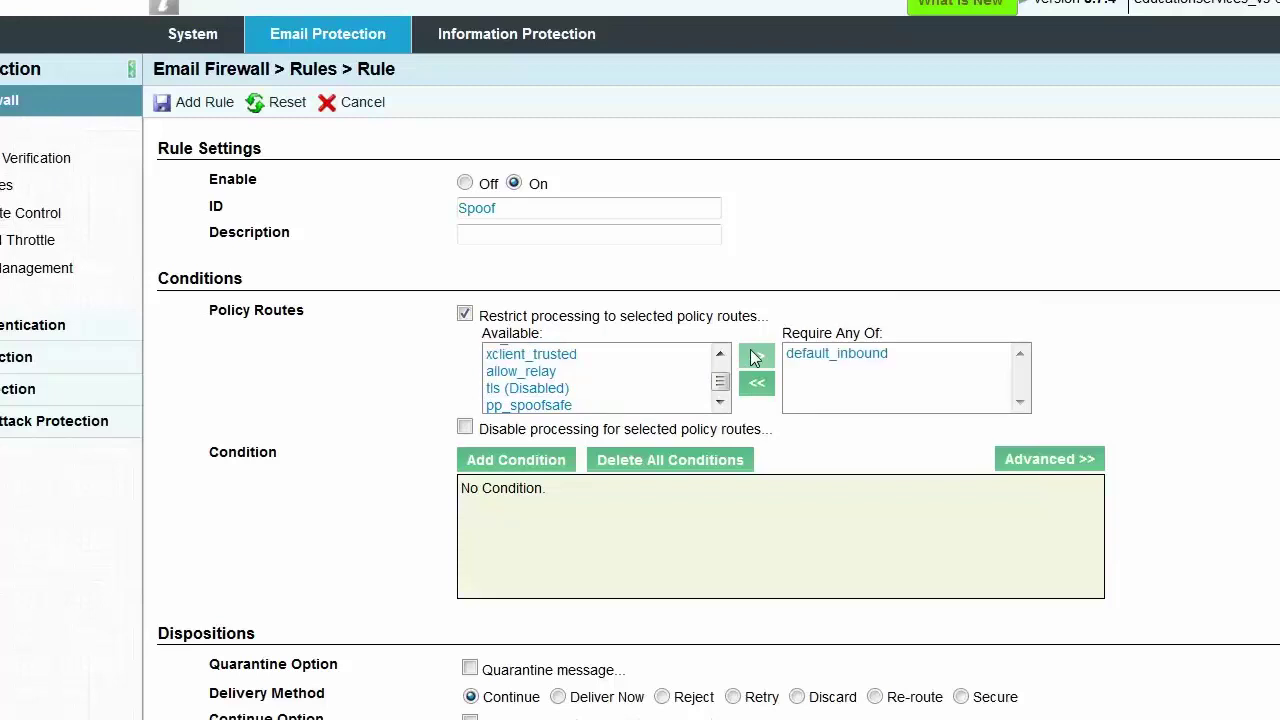
Build an Envelope Sender condition with operator Is In Domain and value acme.com
{"action": "left_click", "coordinate": [524, 461]}
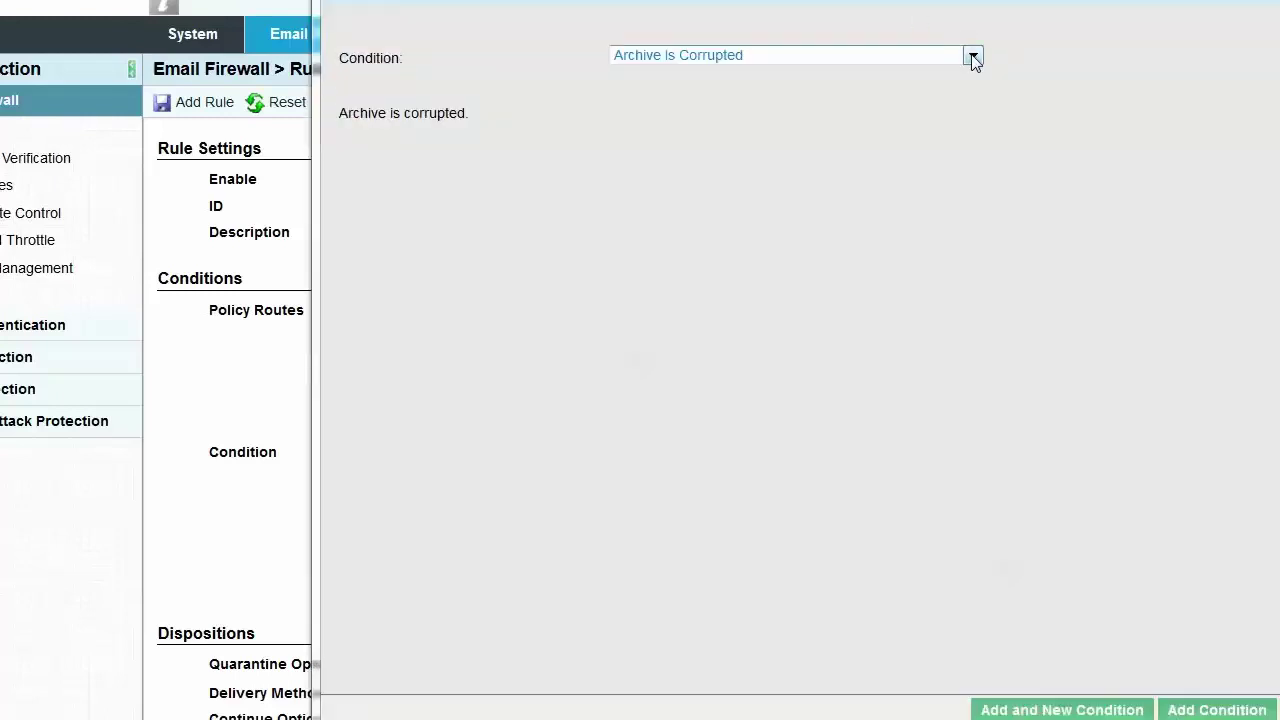
{"action": "left_click", "coordinate": [973, 57]}
{"action": "left_click_drag", "start_coordinate": [983, 109], "coordinate": [980, 191]}
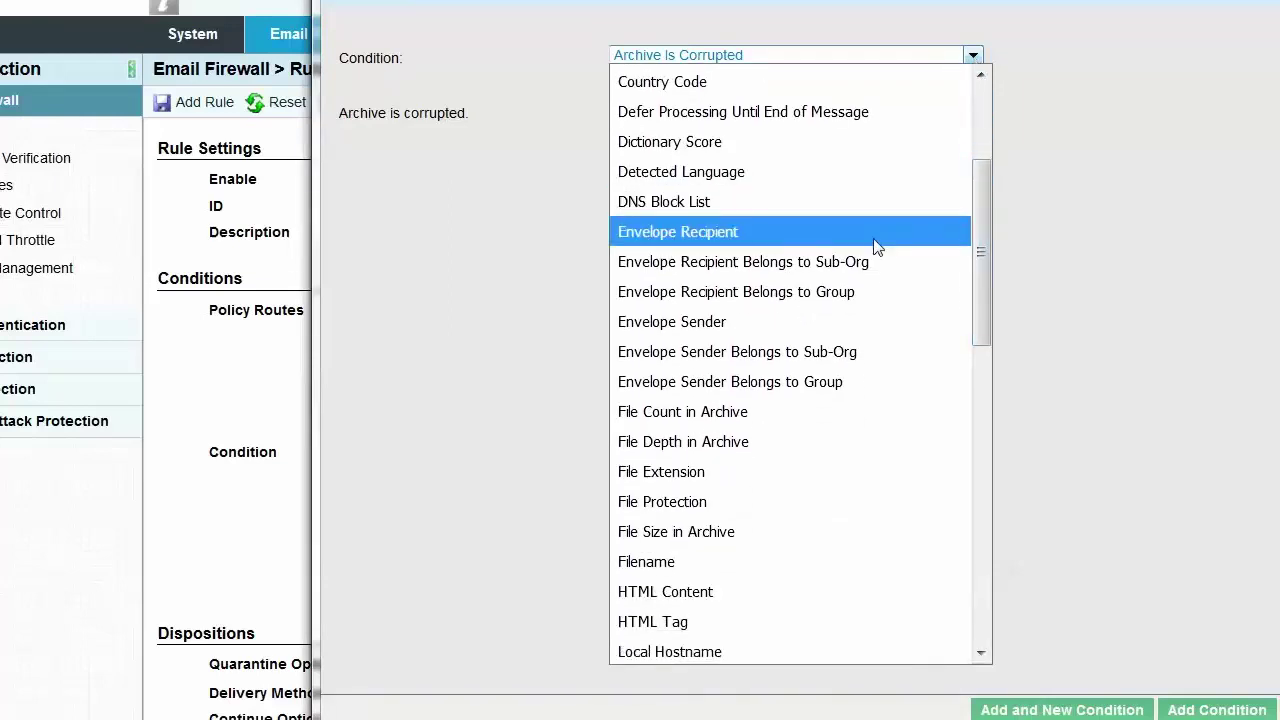
{"action": "left_click", "coordinate": [810, 324]}
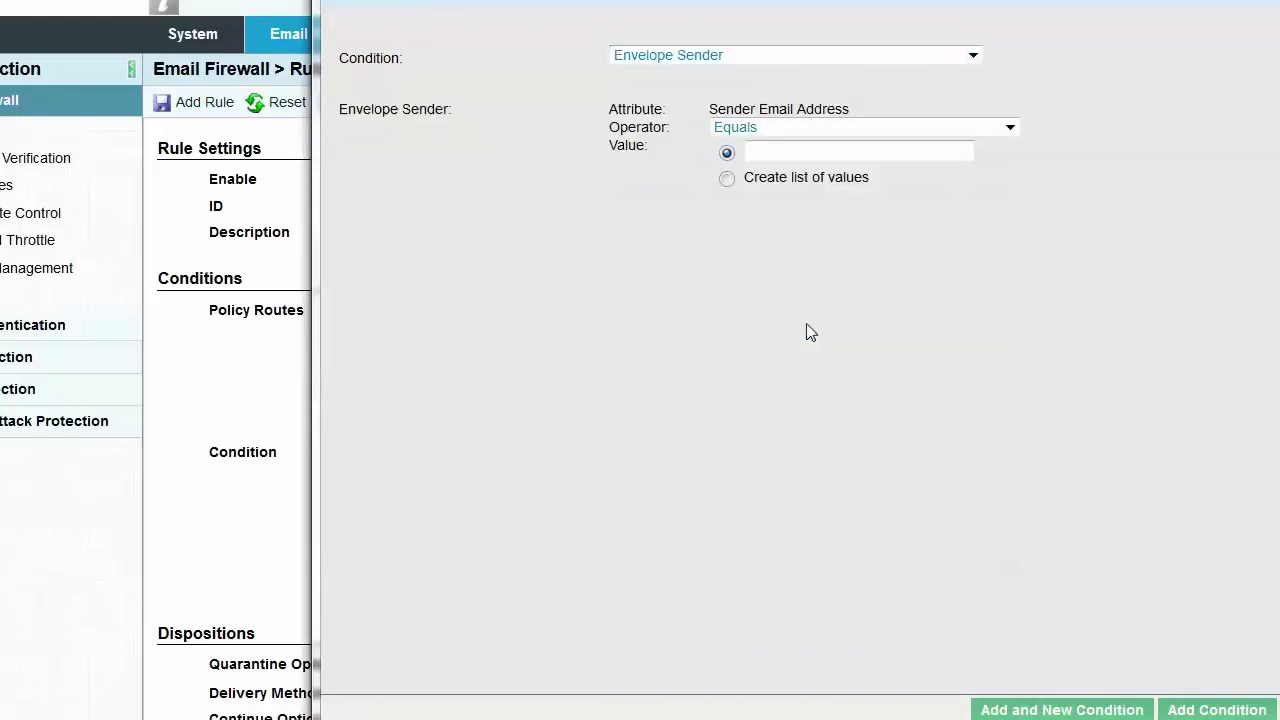
{"action": "left_click", "coordinate": [1010, 128]}
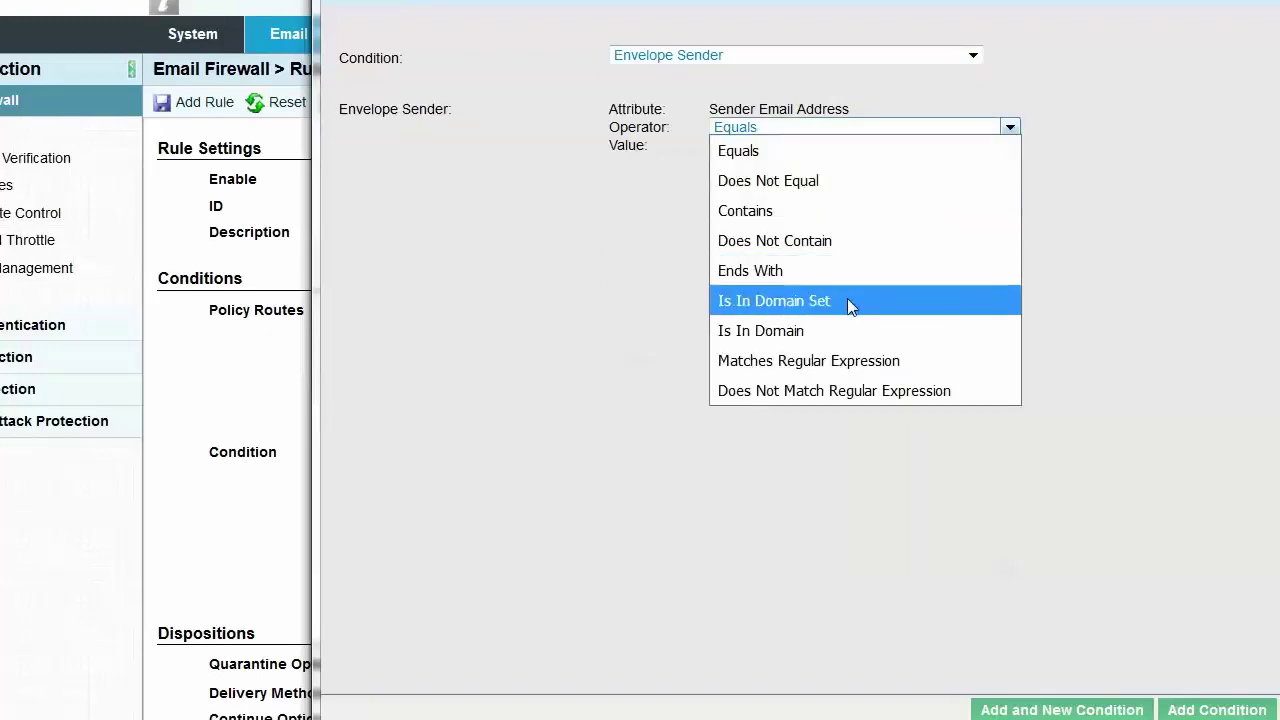
{"action": "left_click", "coordinate": [813, 338]}
{"action": "left_click", "coordinate": [769, 152]}
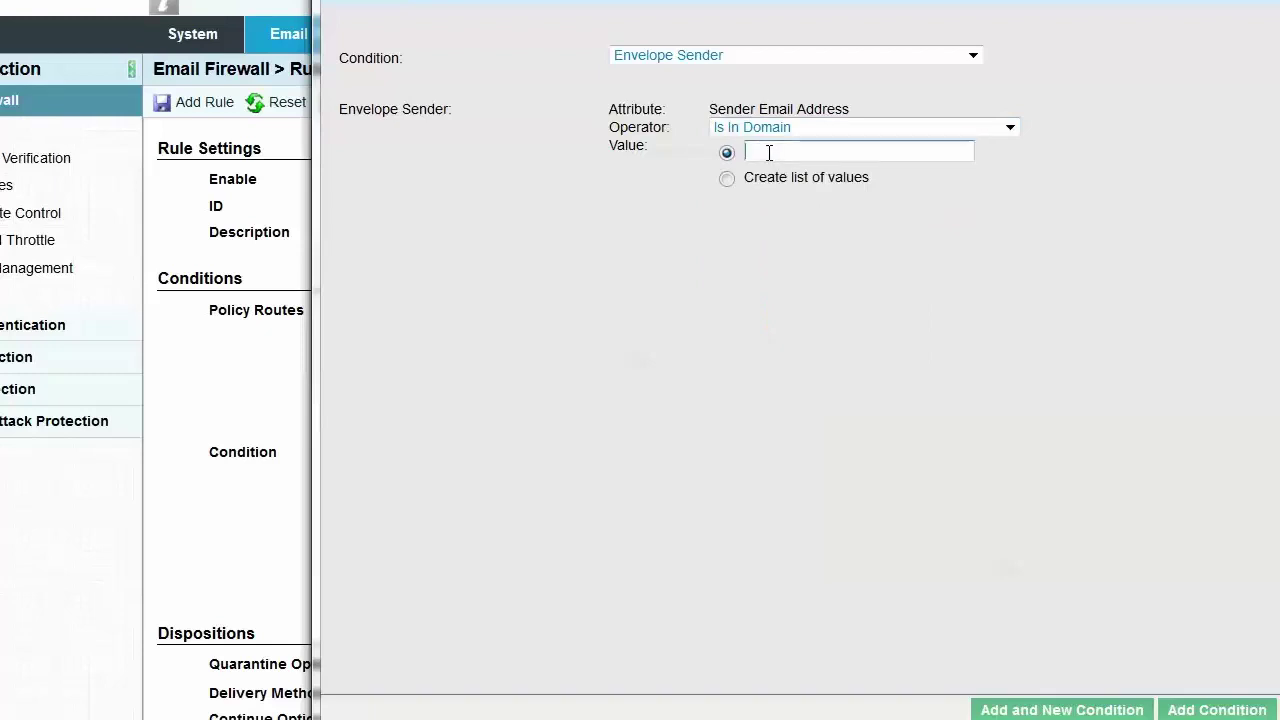
{"action": "type", "text": "acme.com"}
Add the envelope-sender-in-domain acme.com condition to the Spoof rule
{"action": "left_click", "coordinate": [1190, 710]}
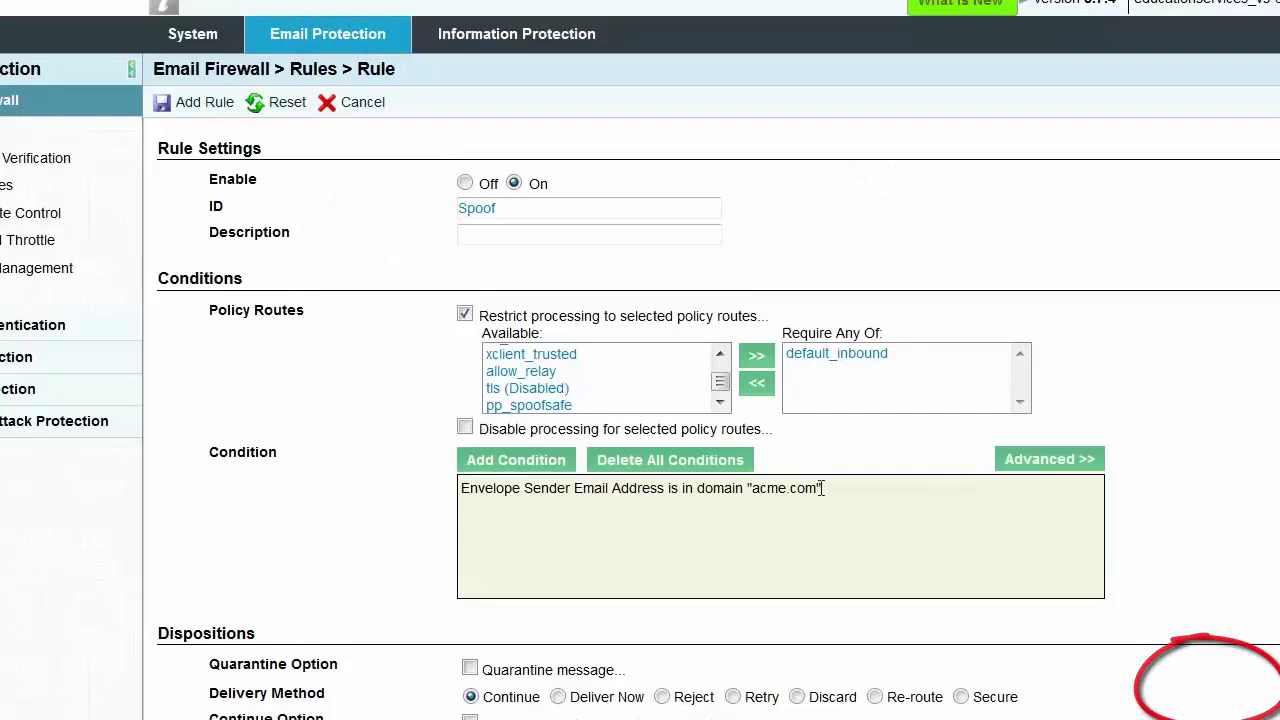
{"action": "left_click_drag", "start_coordinate": [822, 488], "coordinate": [463, 487]}
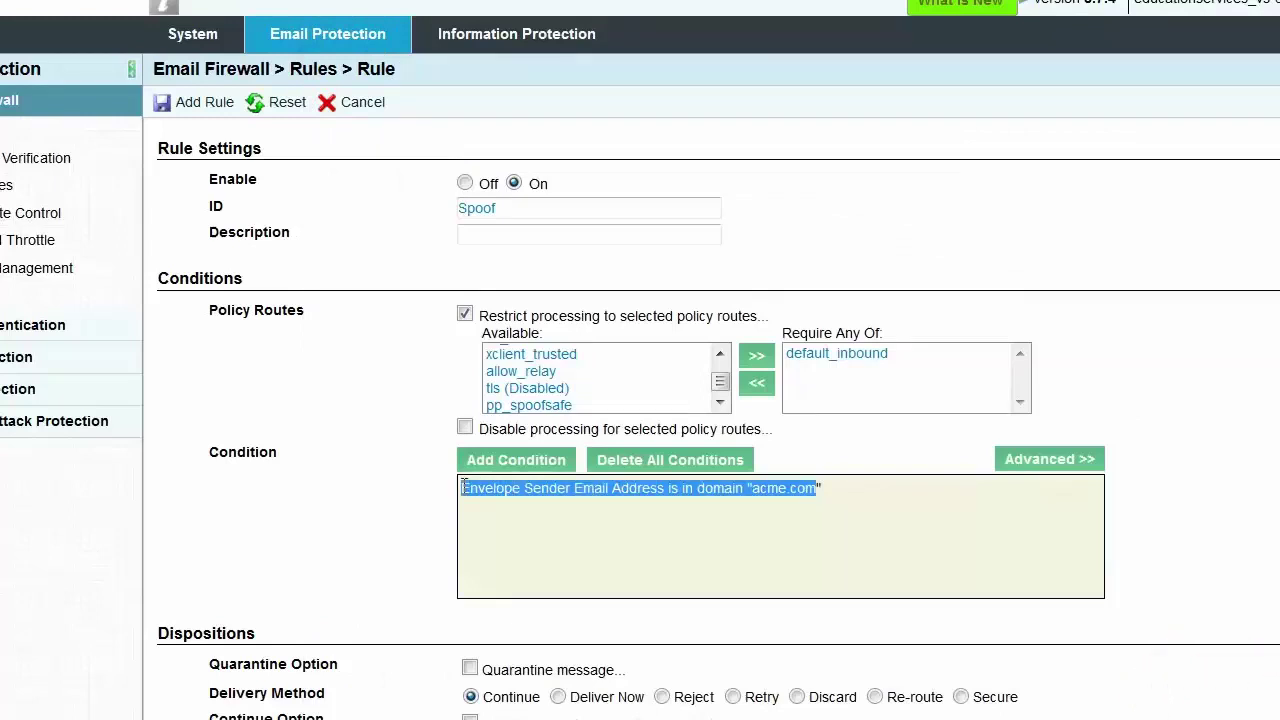
{"action": "left_click", "coordinate": [486, 501]}
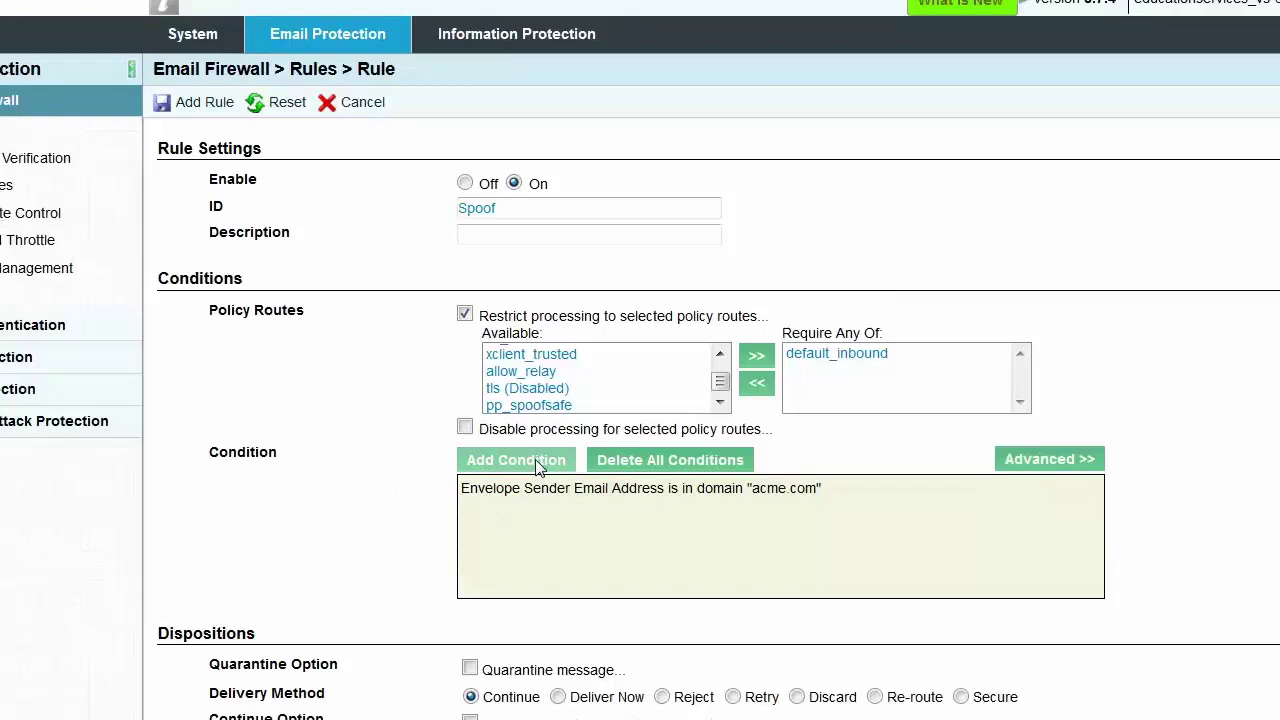
{"action": "left_click", "coordinate": [535, 463]}
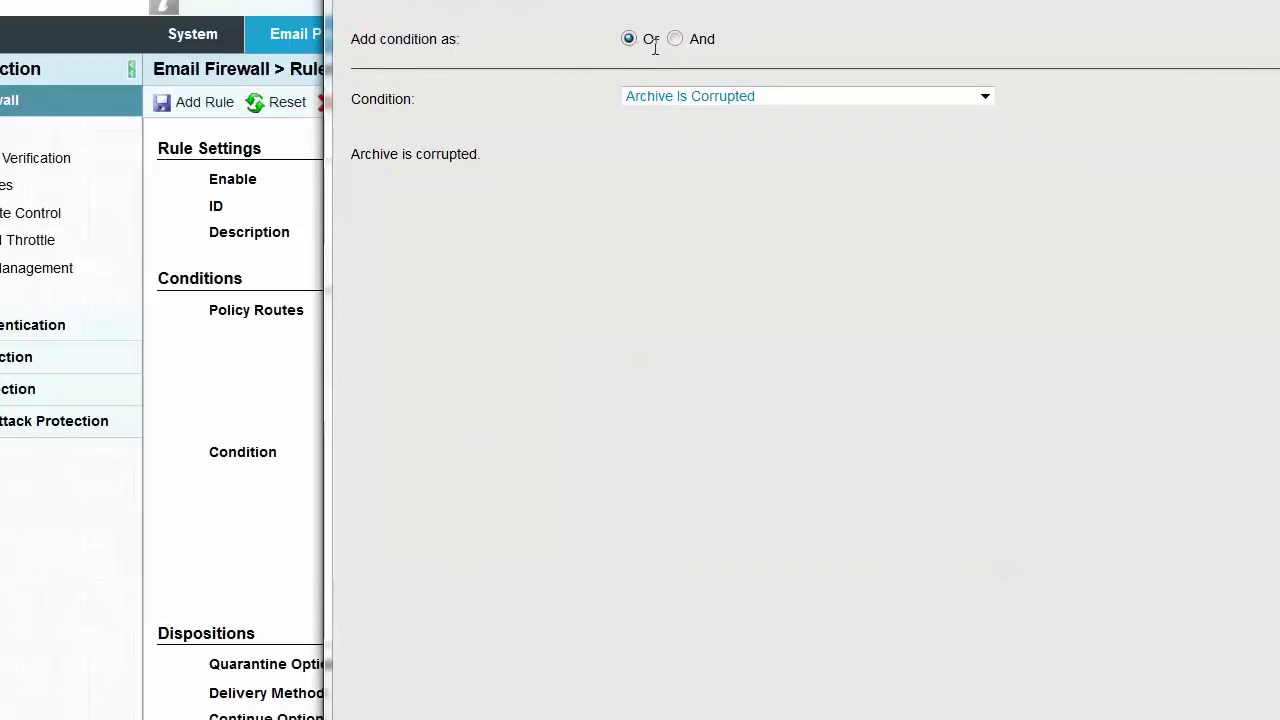
{"action": "left_click", "coordinate": [985, 96]}
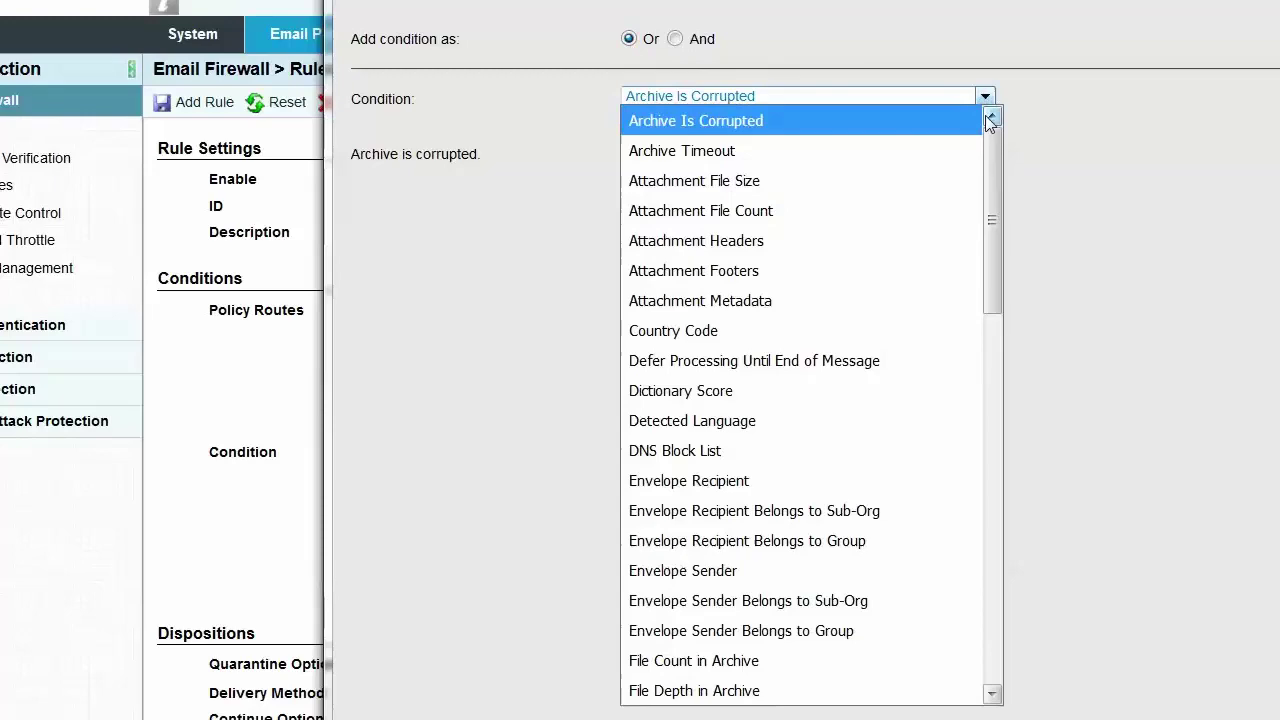
{"action": "scroll", "coordinate": [986, 167], "scroll_direction": "down", "scroll_amount": 2}
{"action": "scroll", "coordinate": [970, 330], "scroll_direction": "down", "scroll_amount": 5}
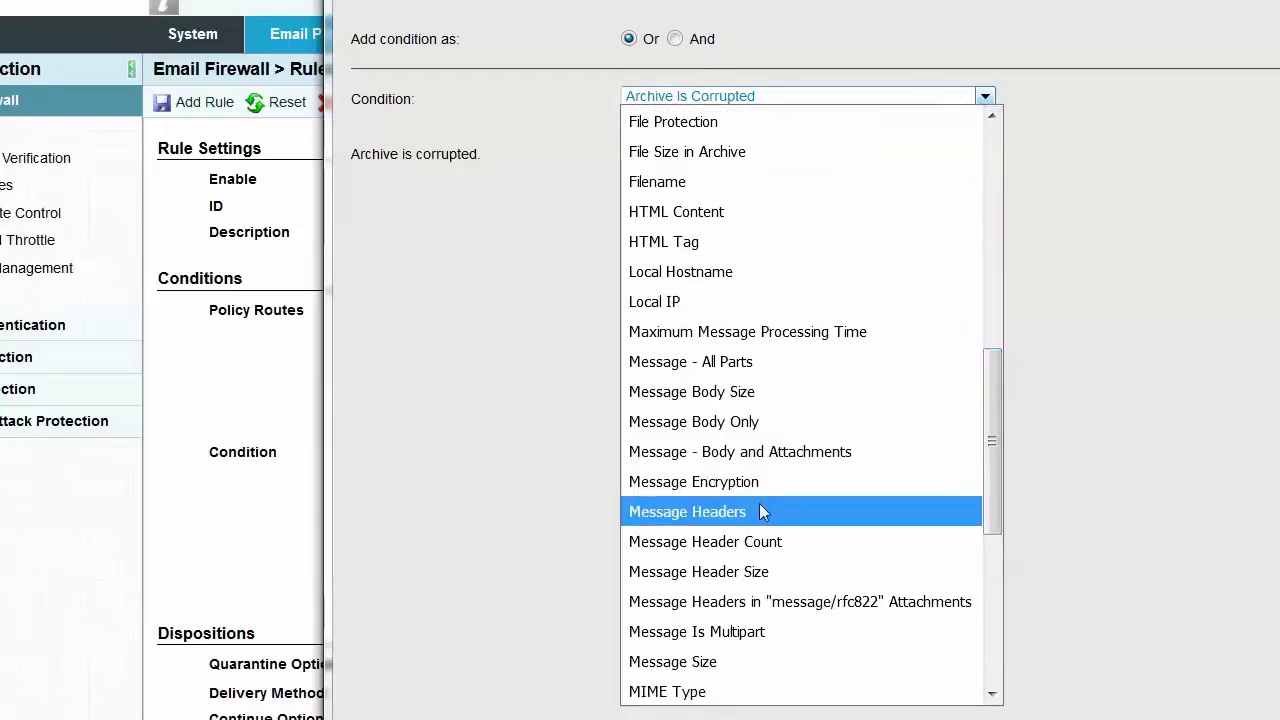
{"action": "left_click", "coordinate": [762, 511]}
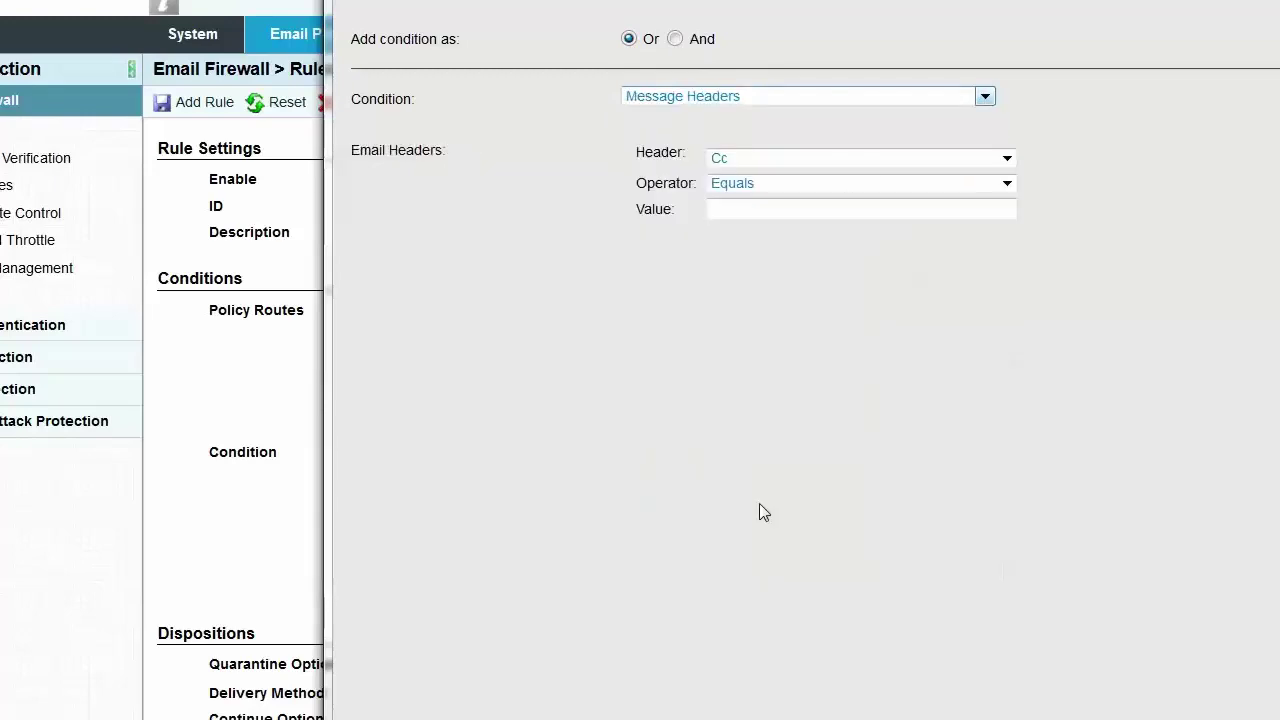
{"action": "left_click", "coordinate": [1006, 159]}
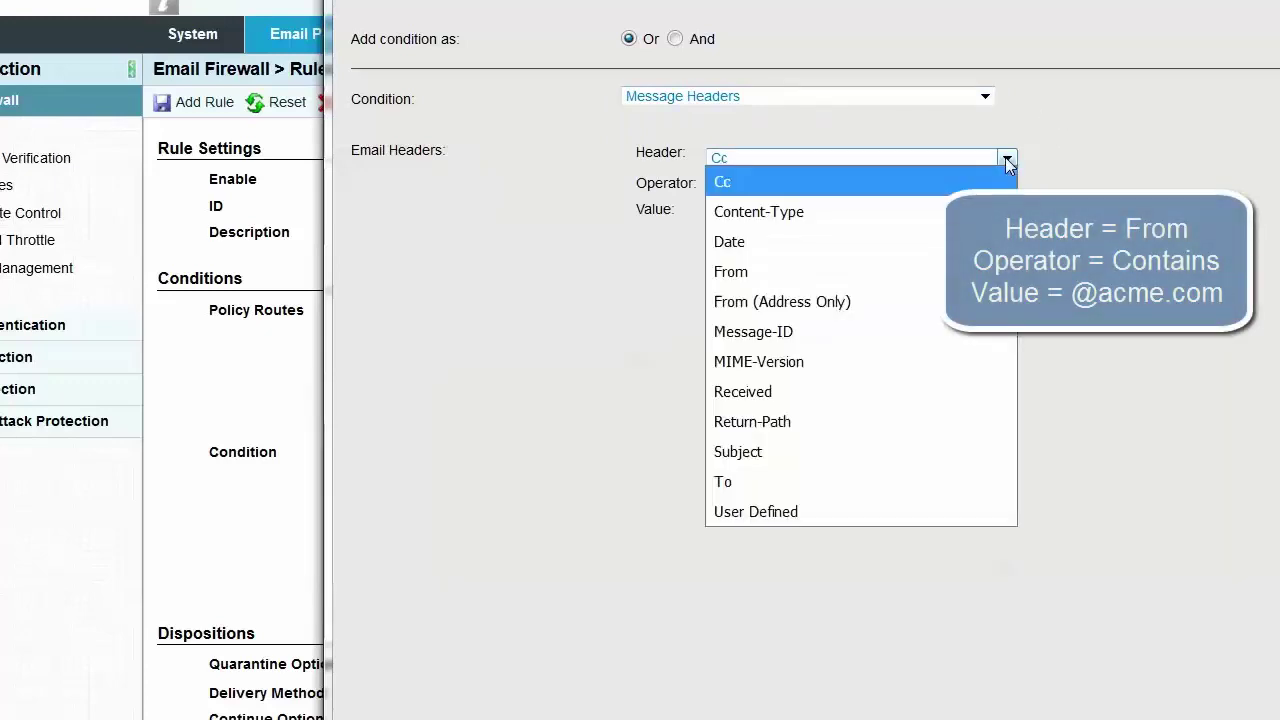
{"action": "left_click", "coordinate": [871, 273]}
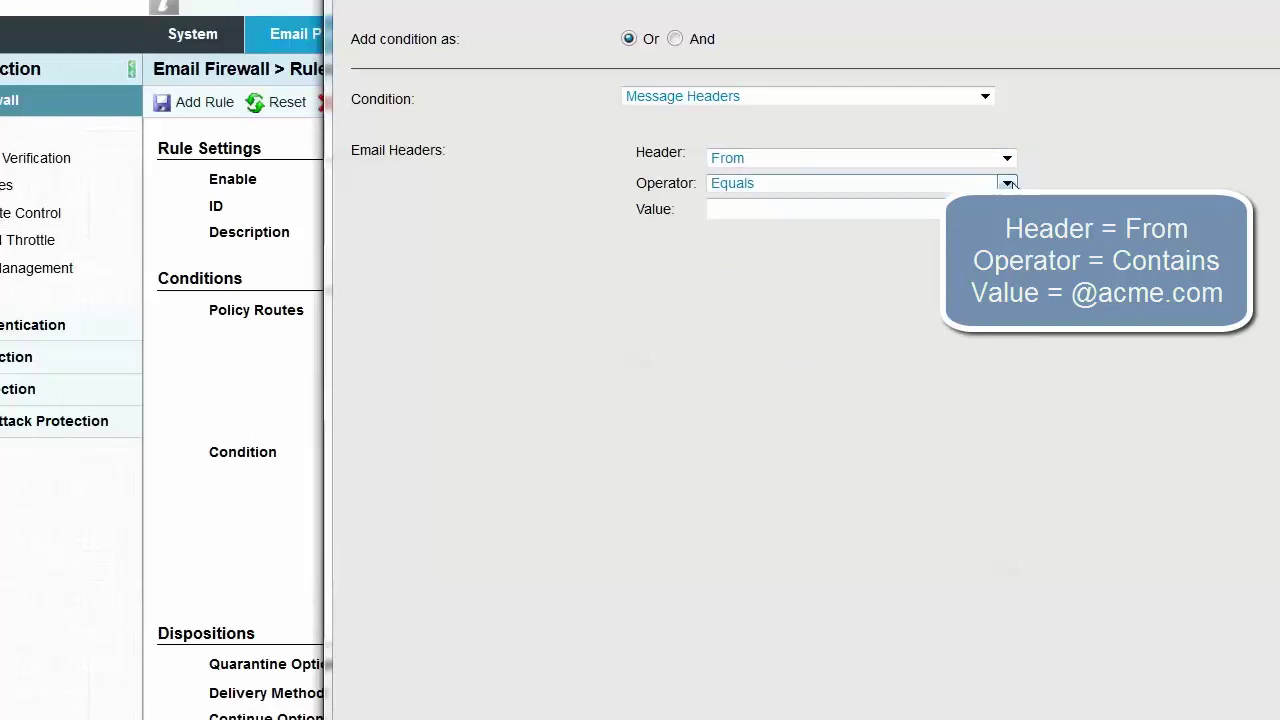
{"action": "left_click", "coordinate": [1007, 184]}
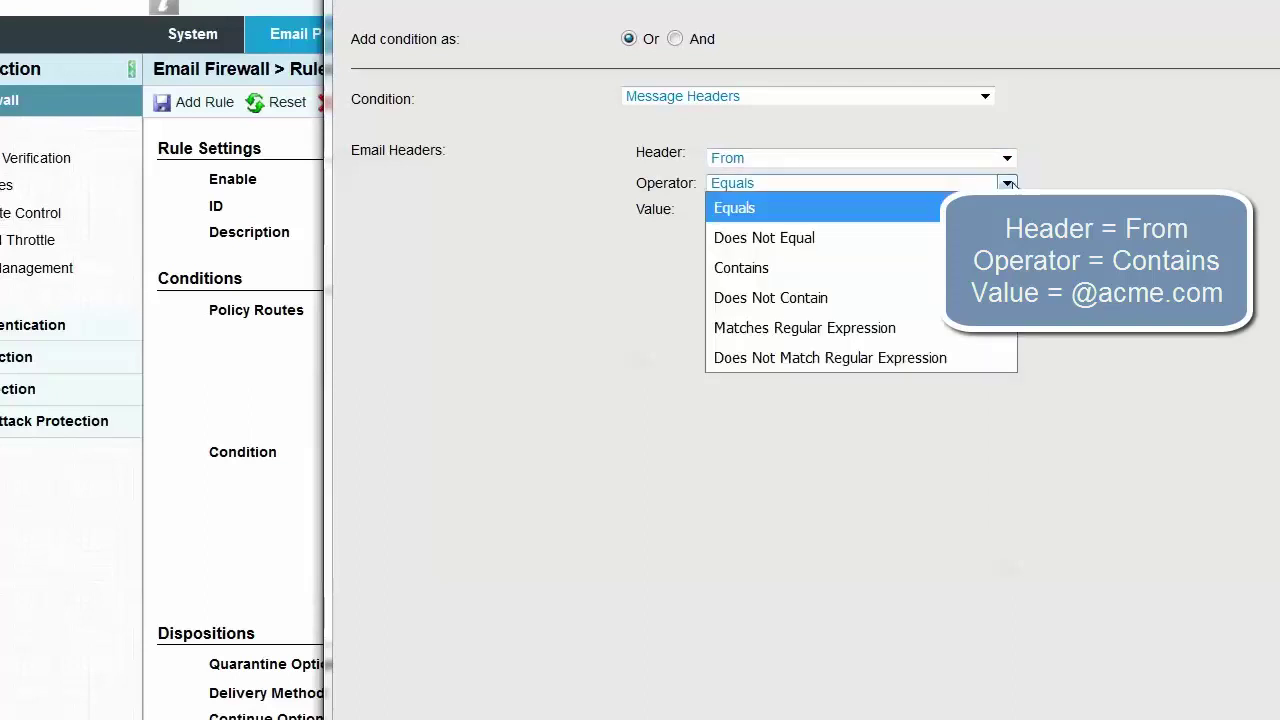
{"action": "left_click", "coordinate": [891, 268]}
{"action": "left_click", "coordinate": [725, 209]}
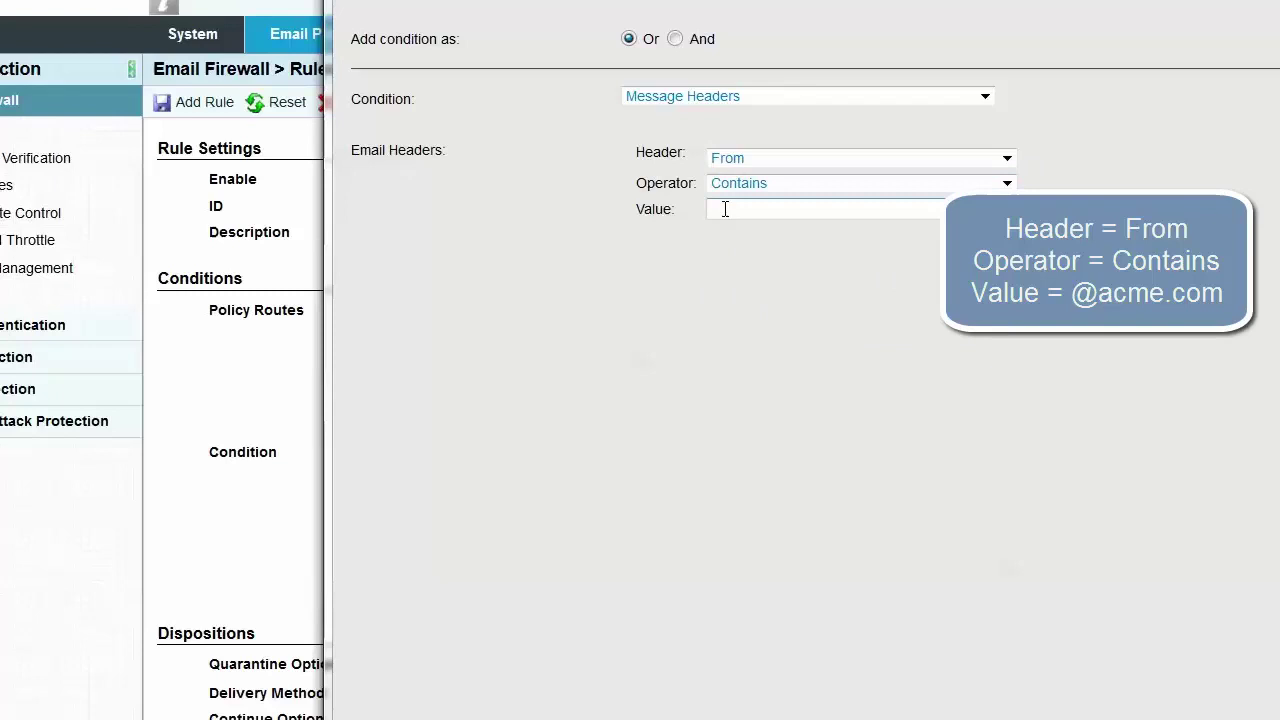
{"action": "type", "text": "@acme.com"}
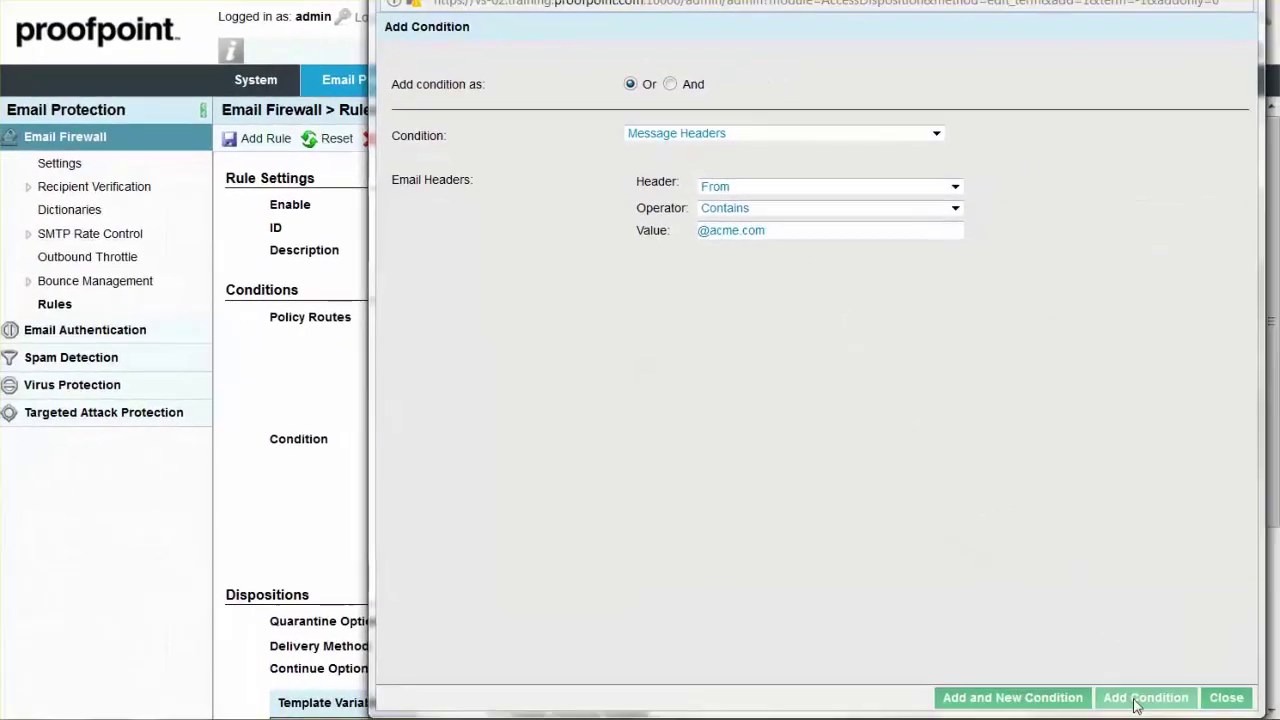
{"action": "left_click", "coordinate": [1160, 712]}
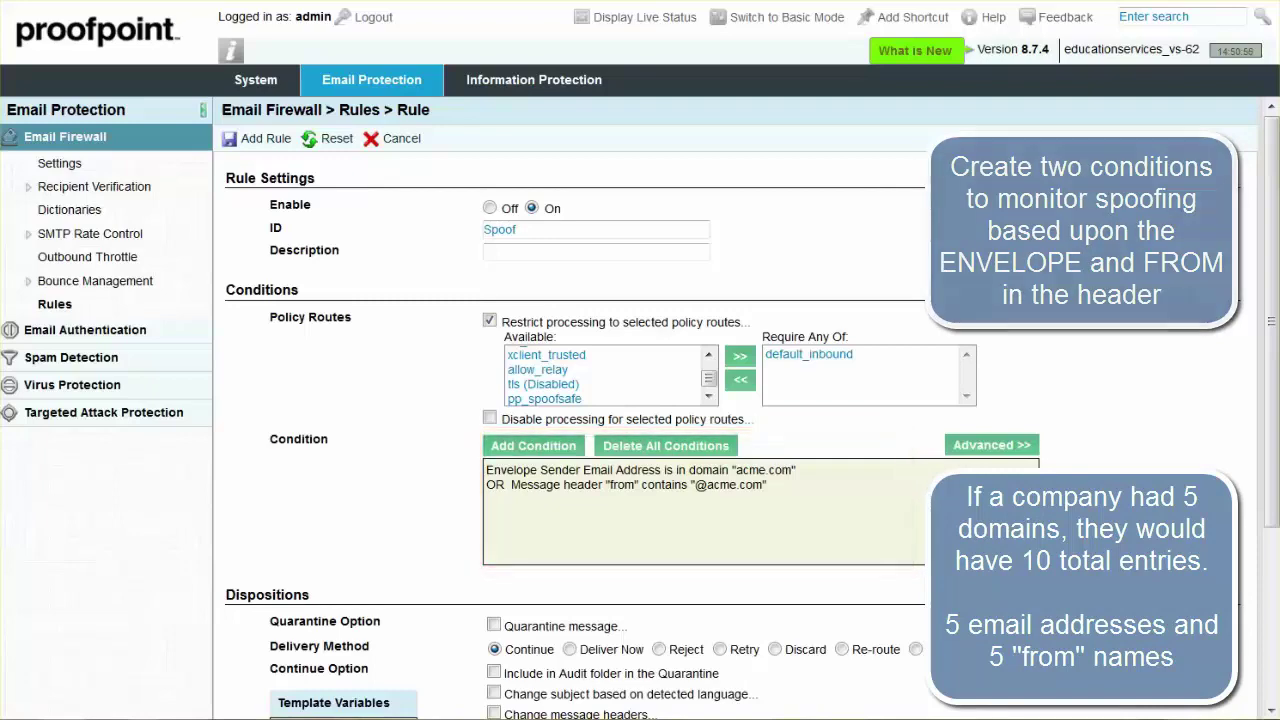
{"action": "scroll", "coordinate": [1255, 537], "scroll_direction": "down", "scroll_amount": 5}
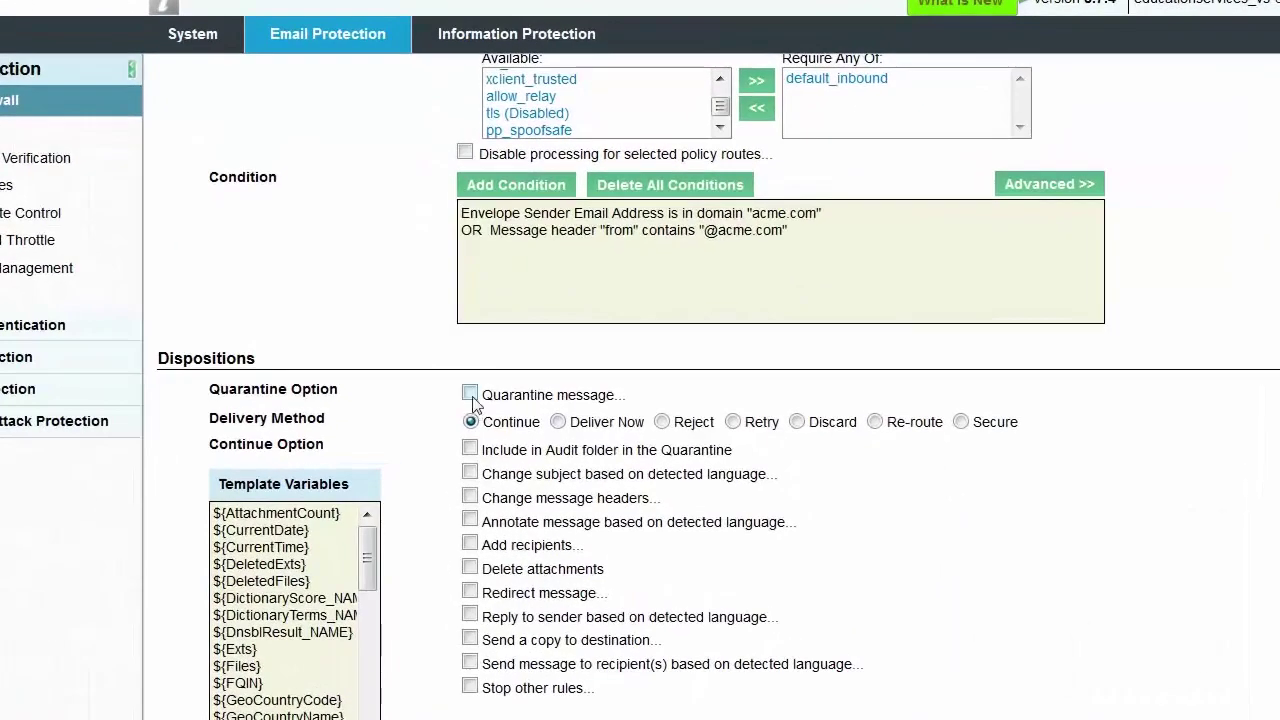
Turn on quarantining and send matching messages to the Spoofed folder
{"action": "left_click", "coordinate": [470, 392]}
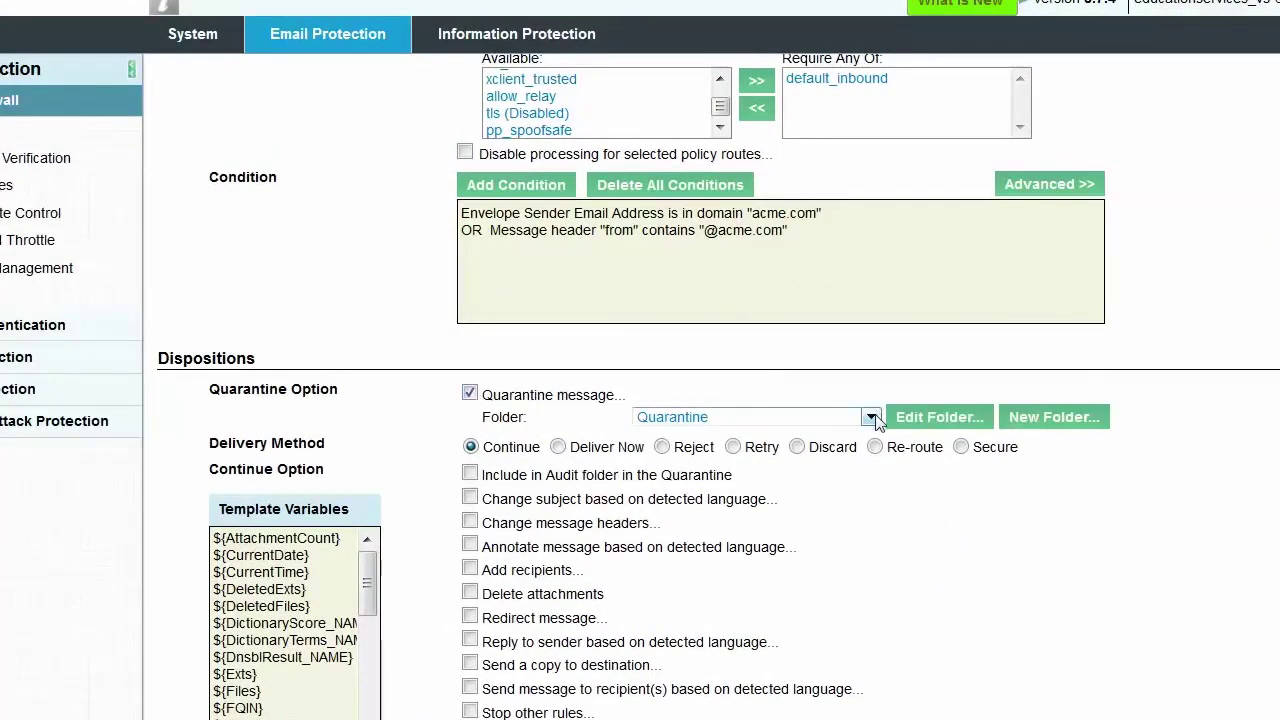
{"action": "left_click", "coordinate": [871, 417]}
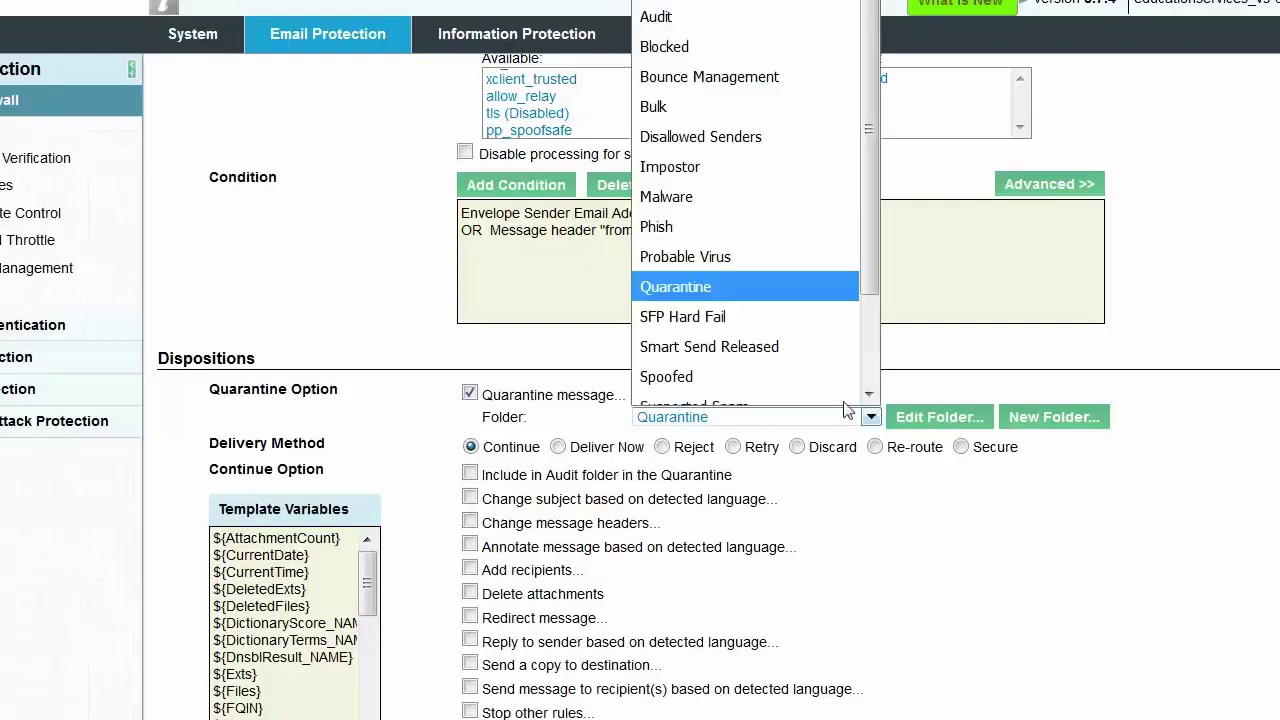
{"action": "left_click", "coordinate": [797, 366]}
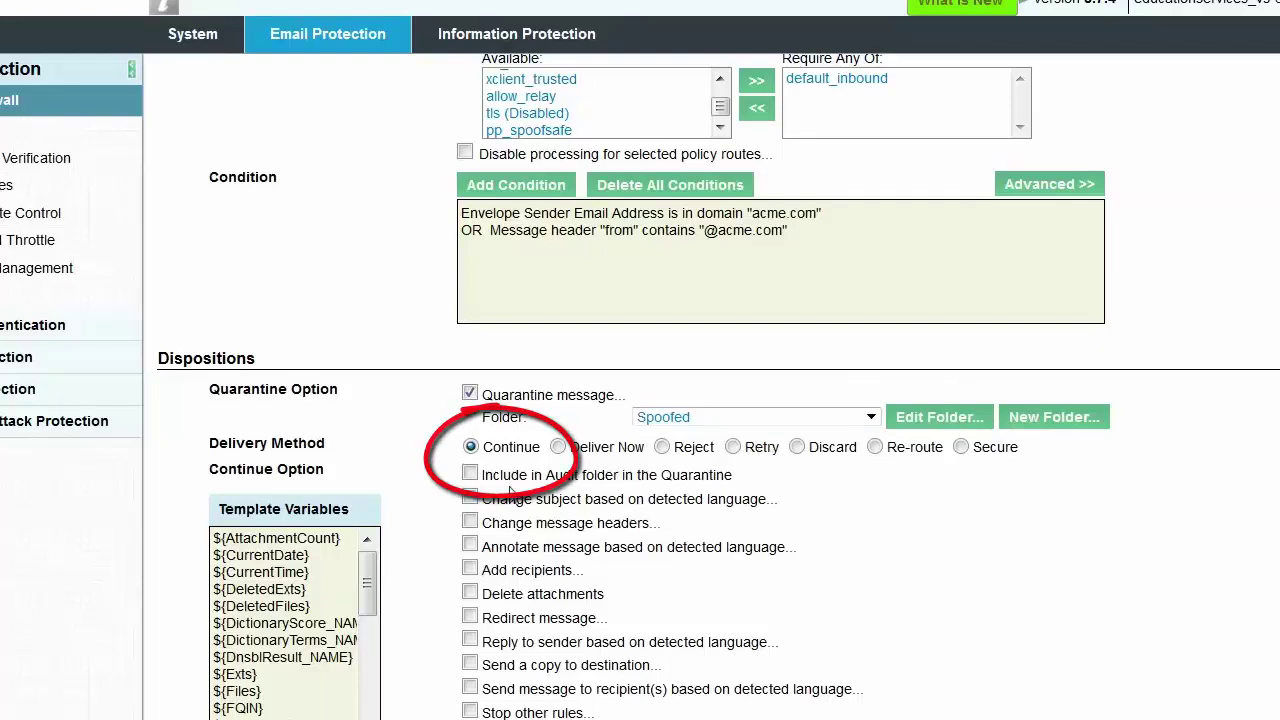
Change matching subjects to [EXTERNAL] ${Subject} and save the Spoof rule
{"action": "left_click", "coordinate": [470, 499]}
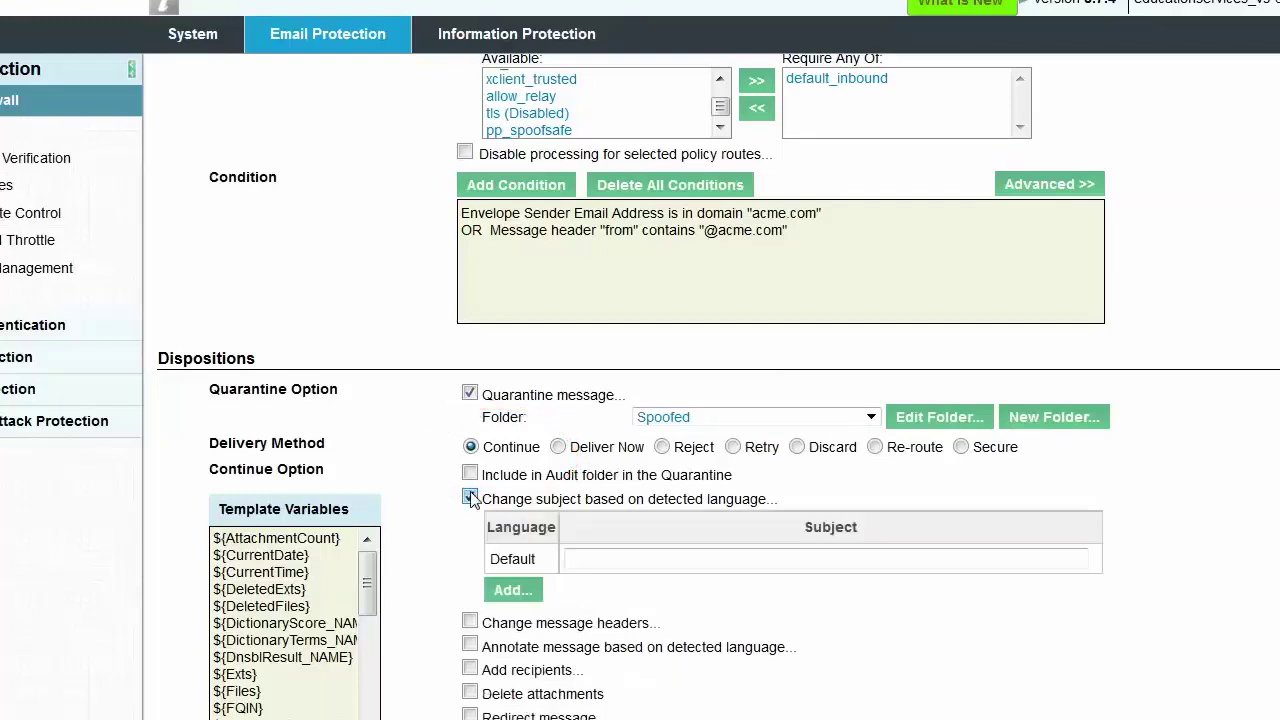
{"action": "left_click", "coordinate": [572, 557]}
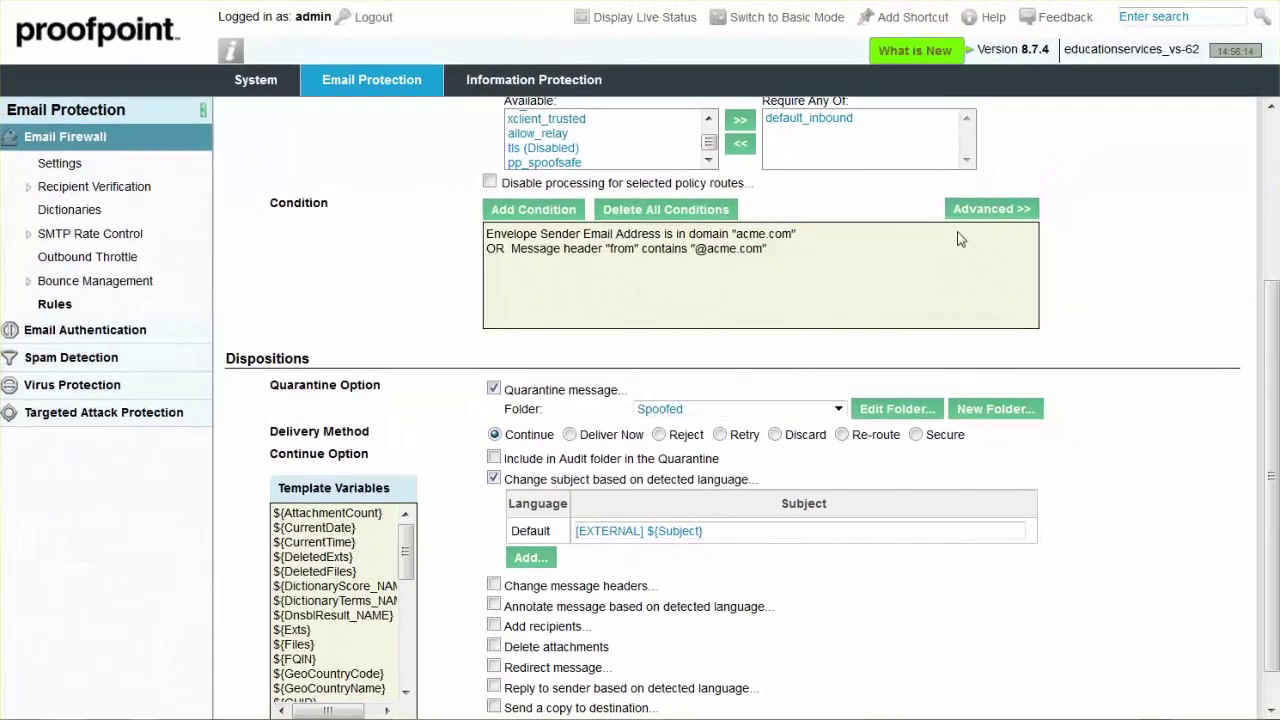
{"action": "scroll", "coordinate": [1270, 300], "scroll_direction": "up", "scroll_amount": 3}
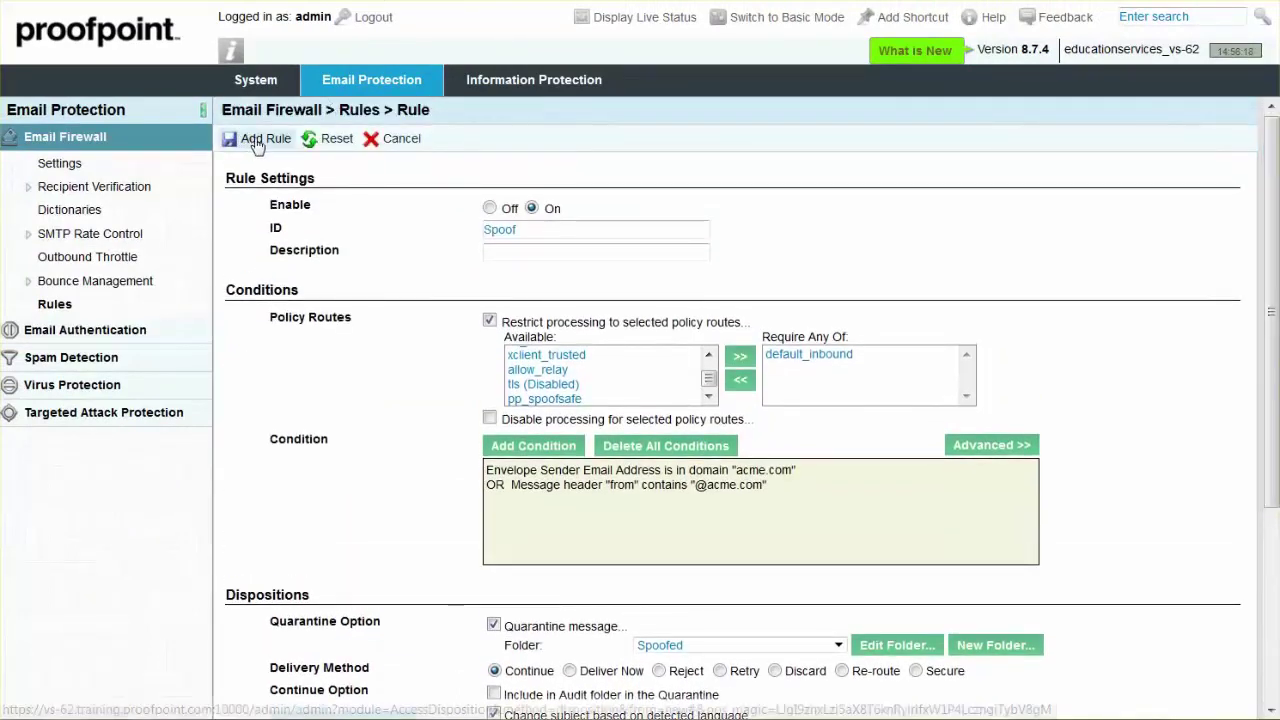
{"action": "left_click", "coordinate": [258, 140]}
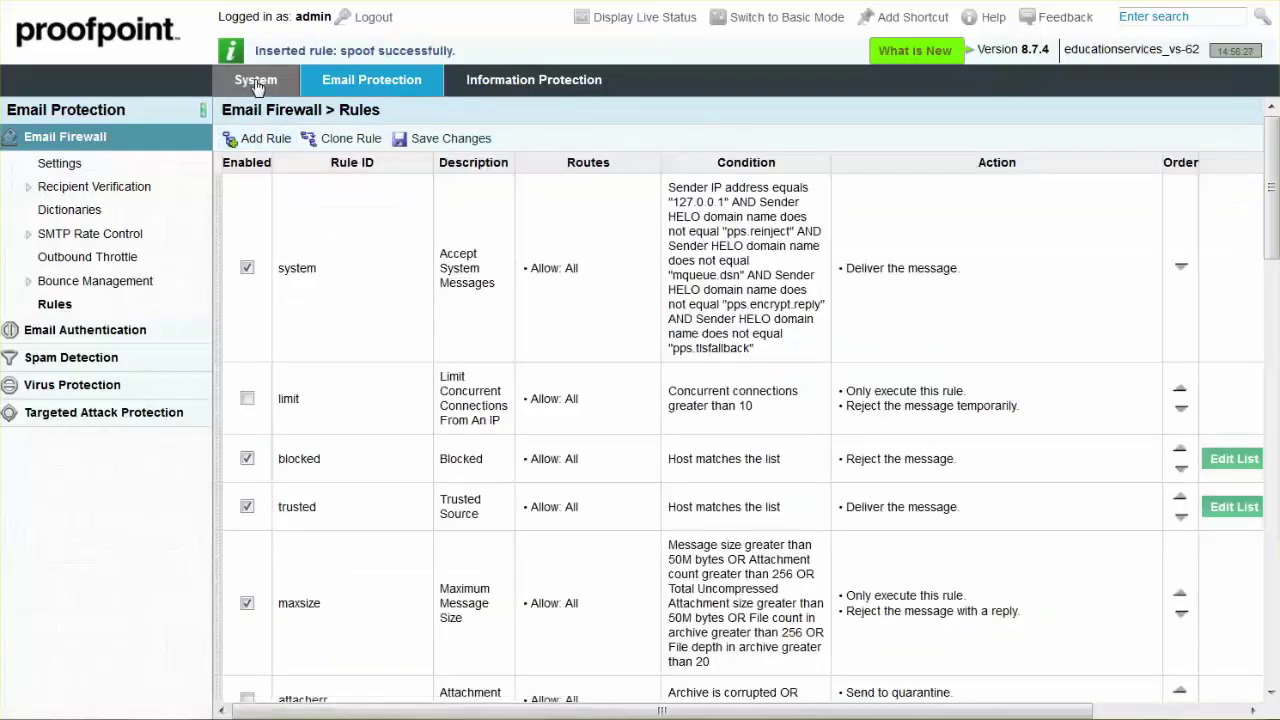
Add a new policy route with Route ID spoof_safe and save it
{"action": "left_click", "coordinate": [257, 83]}
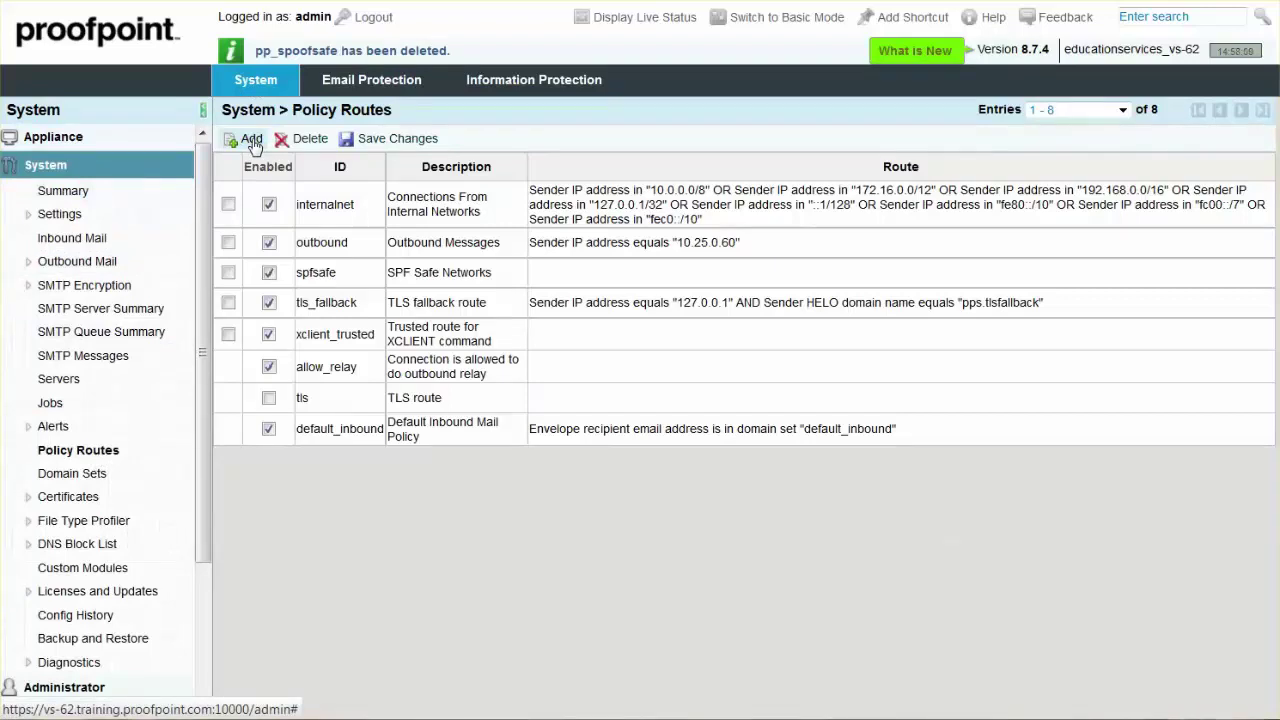
{"action": "left_click", "coordinate": [252, 141]}
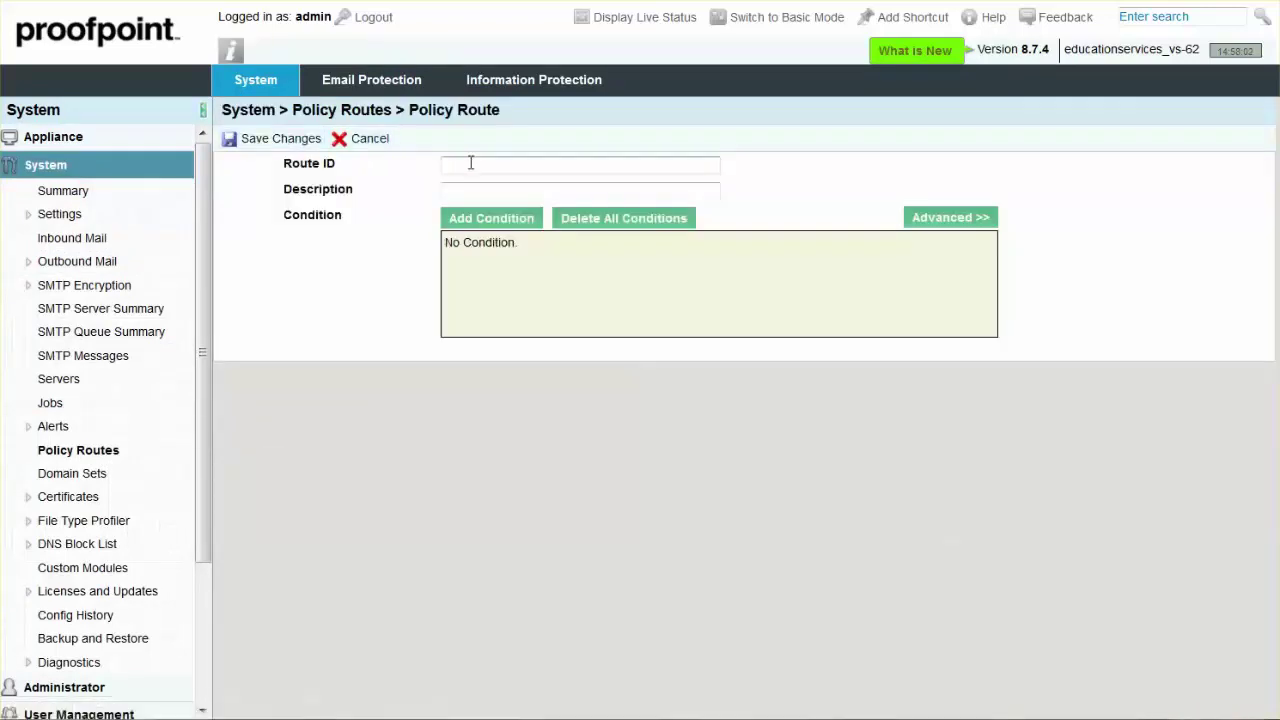
{"action": "left_click", "coordinate": [468, 163]}
{"action": "type", "text": "sp"}
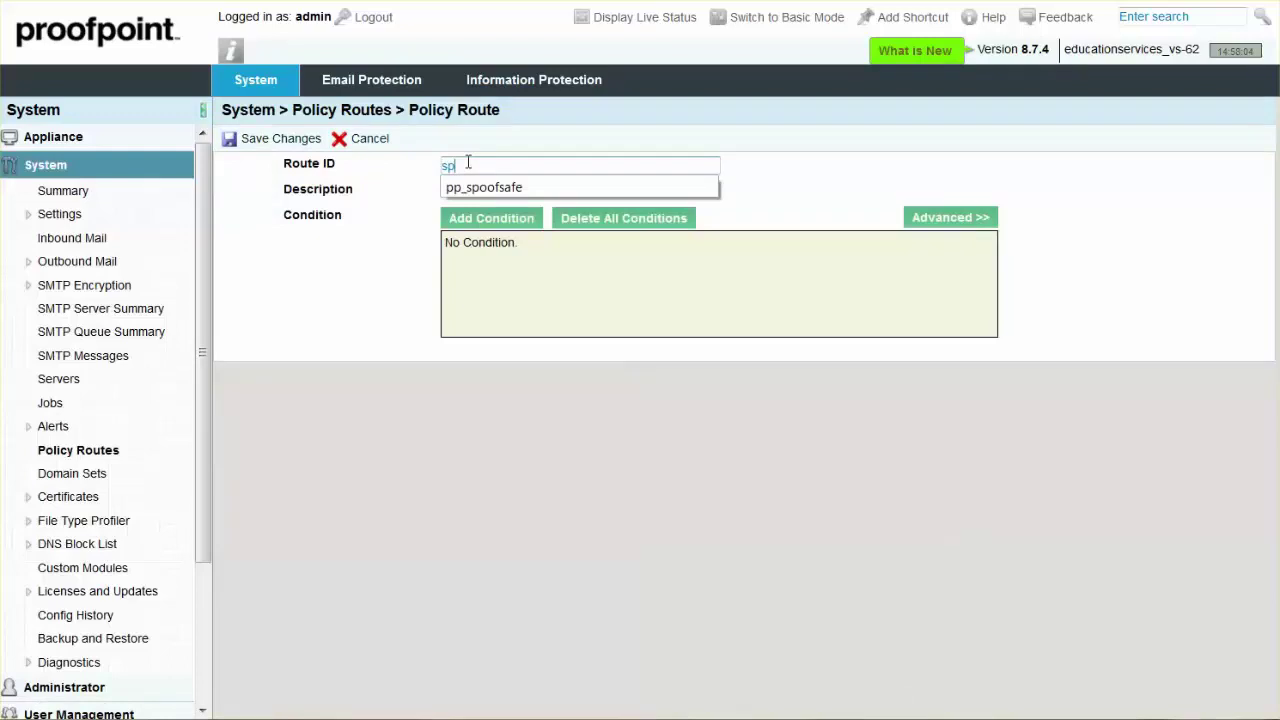
{"action": "type", "text": "oof_"}
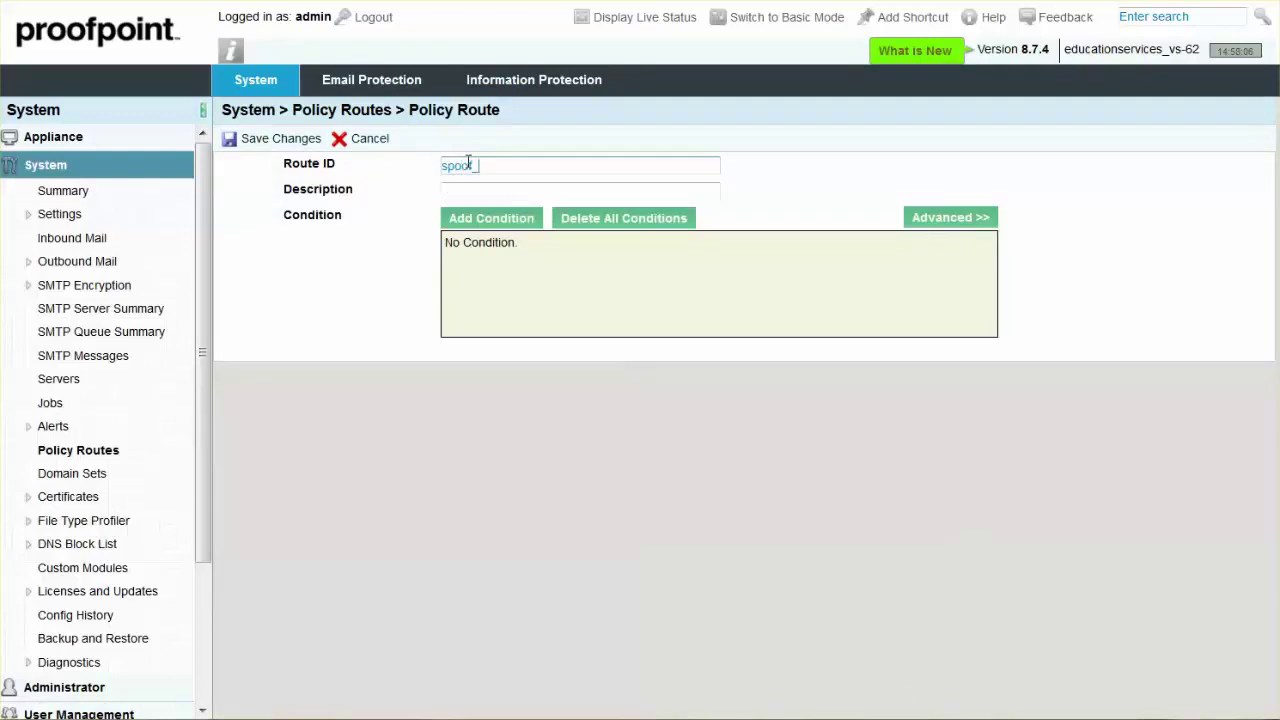
{"action": "type", "text": "safe"}
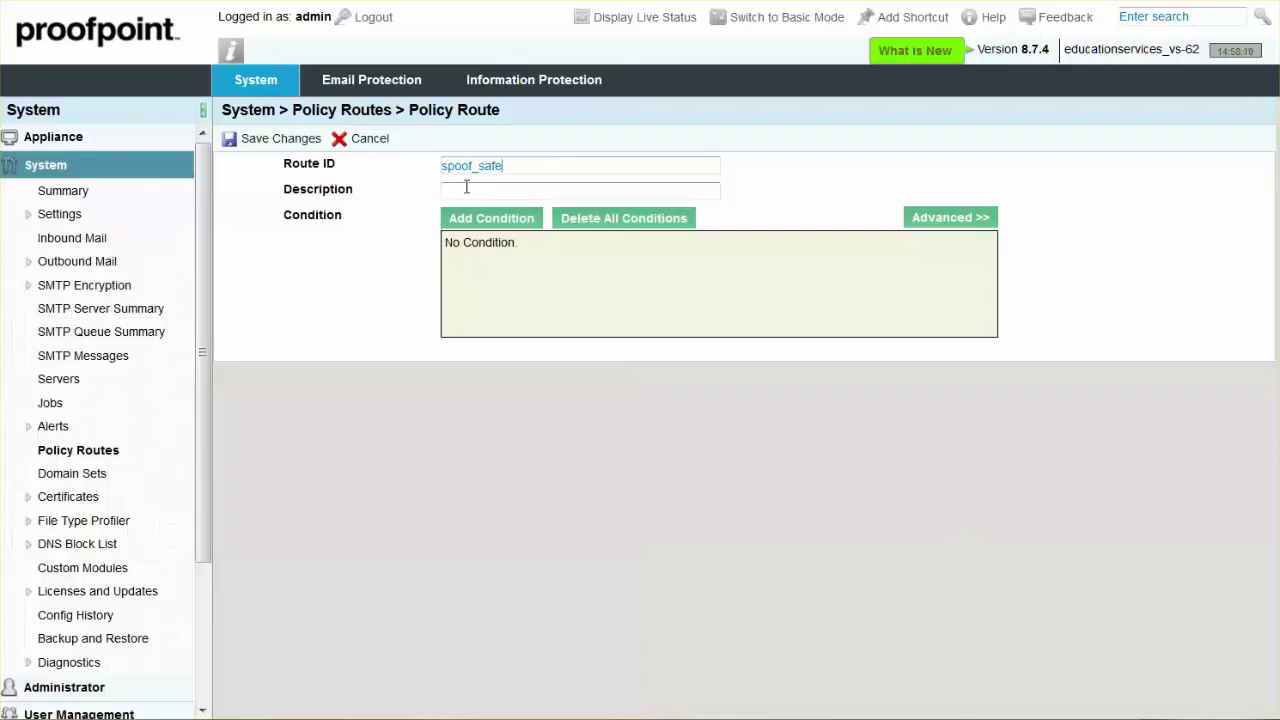
{"action": "left_click", "coordinate": [280, 141]}
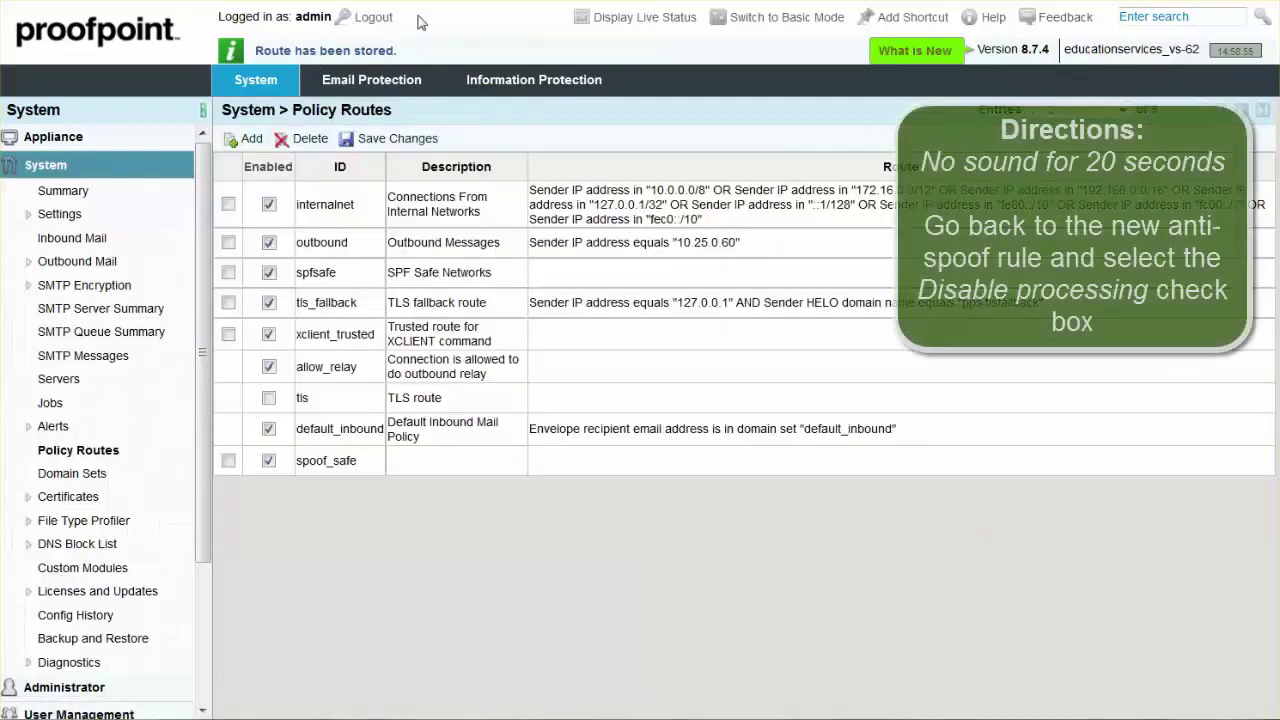
Go back to the Email Firewall rules list and open the spoof rule for editing
{"action": "left_click", "coordinate": [368, 84]}
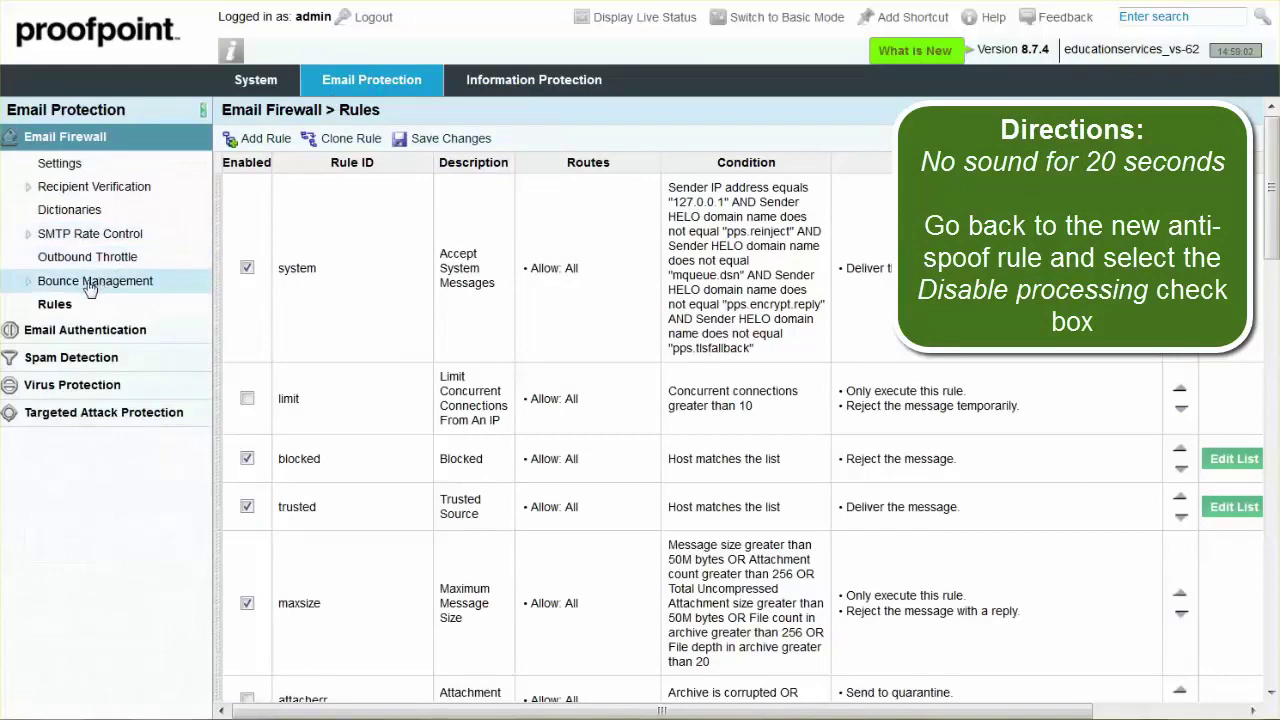
{"action": "left_click", "coordinate": [55, 306]}
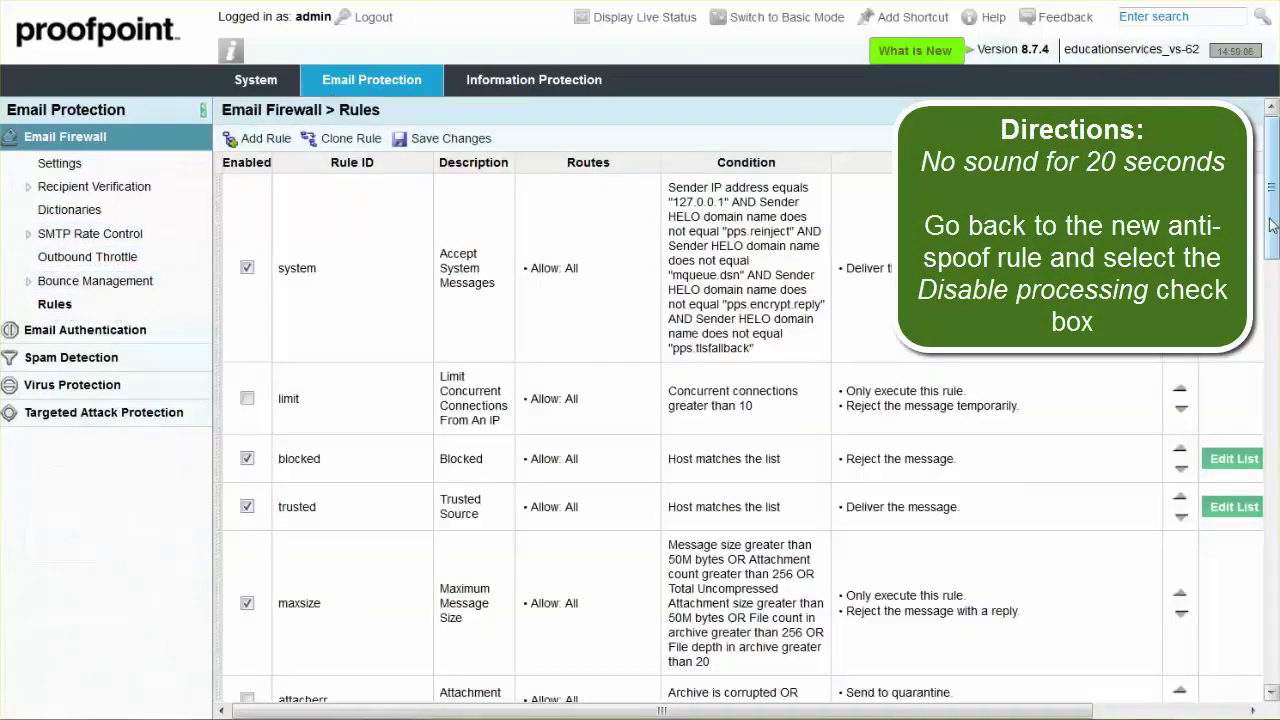
{"action": "left_click_drag", "start_coordinate": [1274, 225], "coordinate": [1272, 686]}
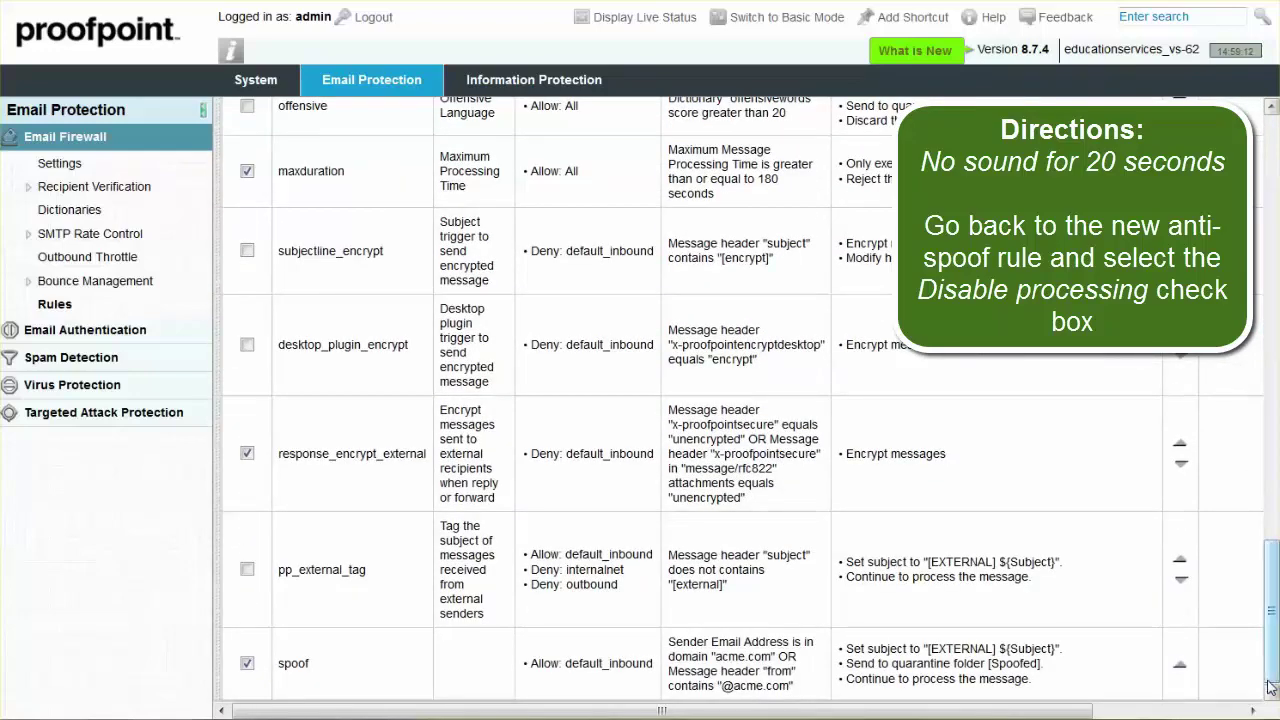
{"action": "left_click", "coordinate": [293, 666]}
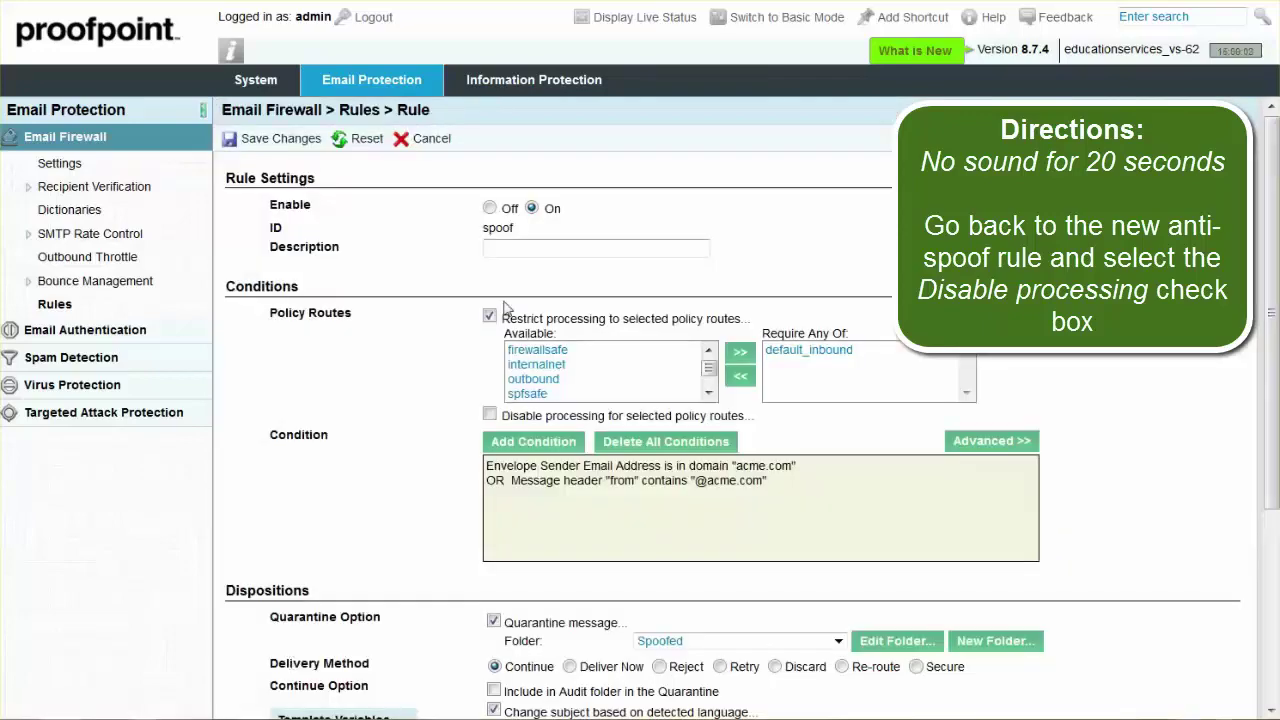
Enable Disable processing for selected policy routes and add spoof_safe to the excluded list
{"action": "left_click", "coordinate": [490, 415]}
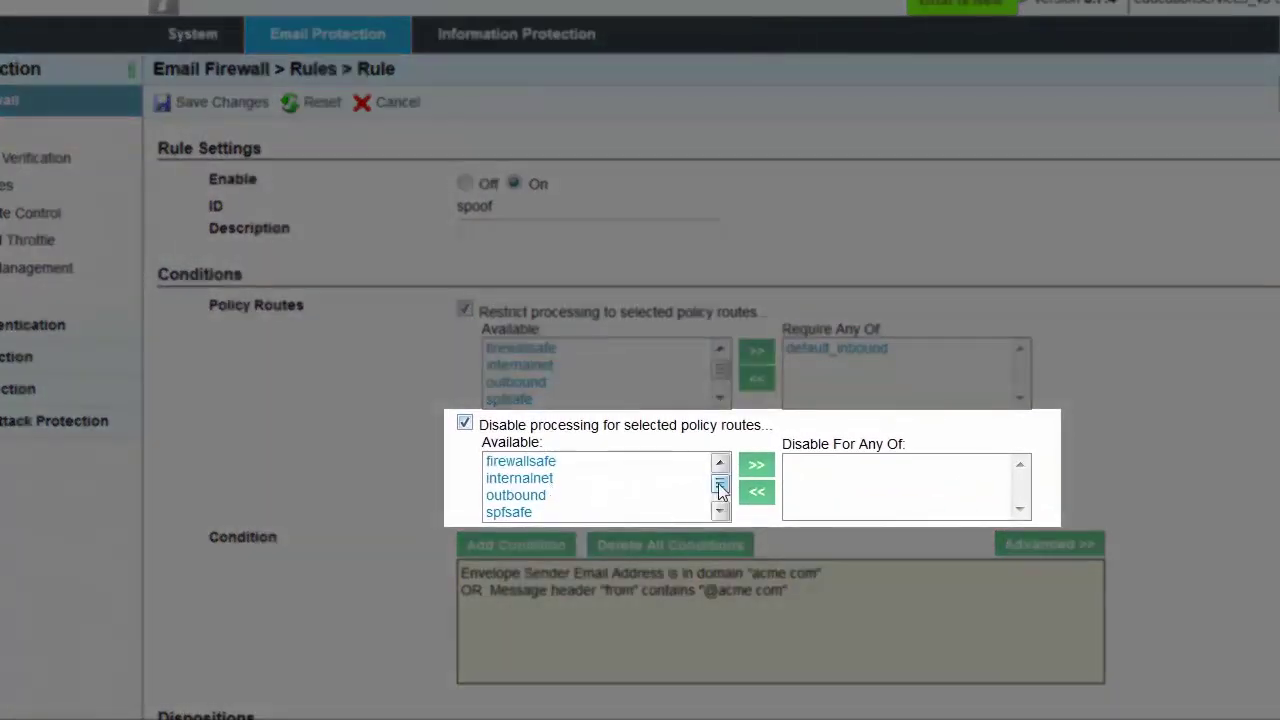
{"action": "scroll", "coordinate": [722, 511], "scroll_direction": "down", "scroll_amount": 2}
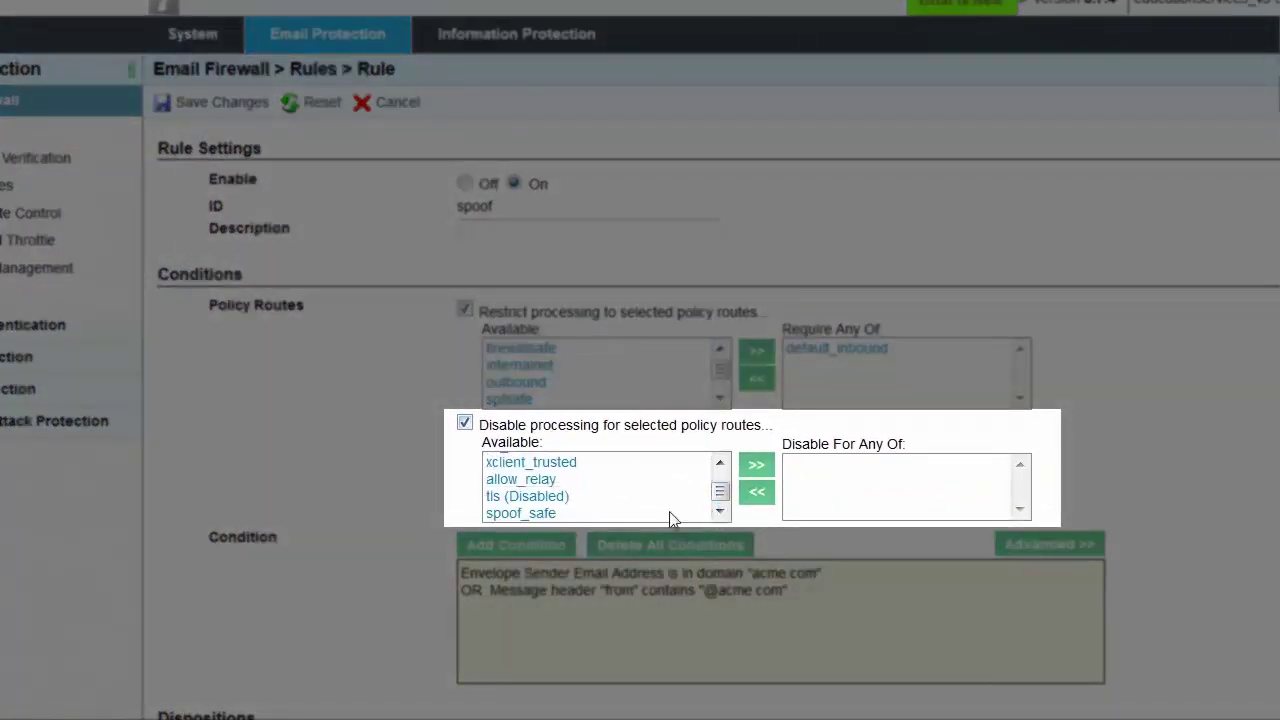
{"action": "left_click", "coordinate": [545, 513]}
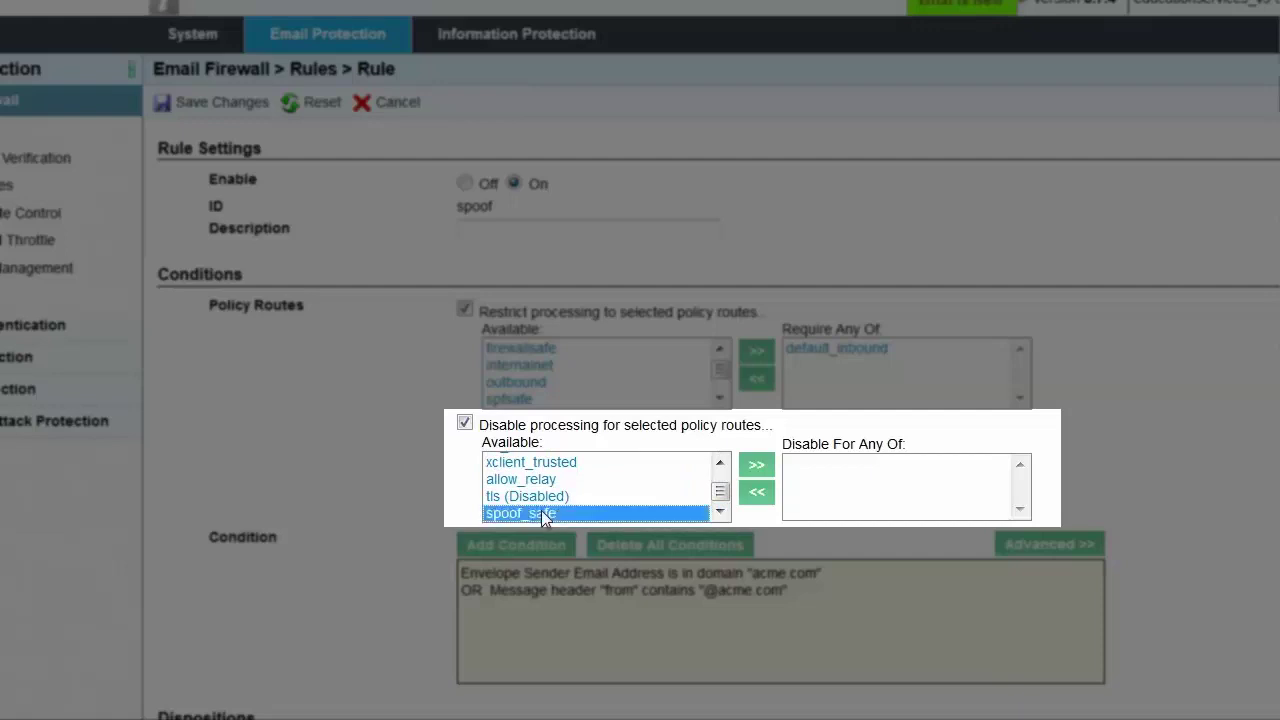
{"action": "left_click", "coordinate": [756, 466]}
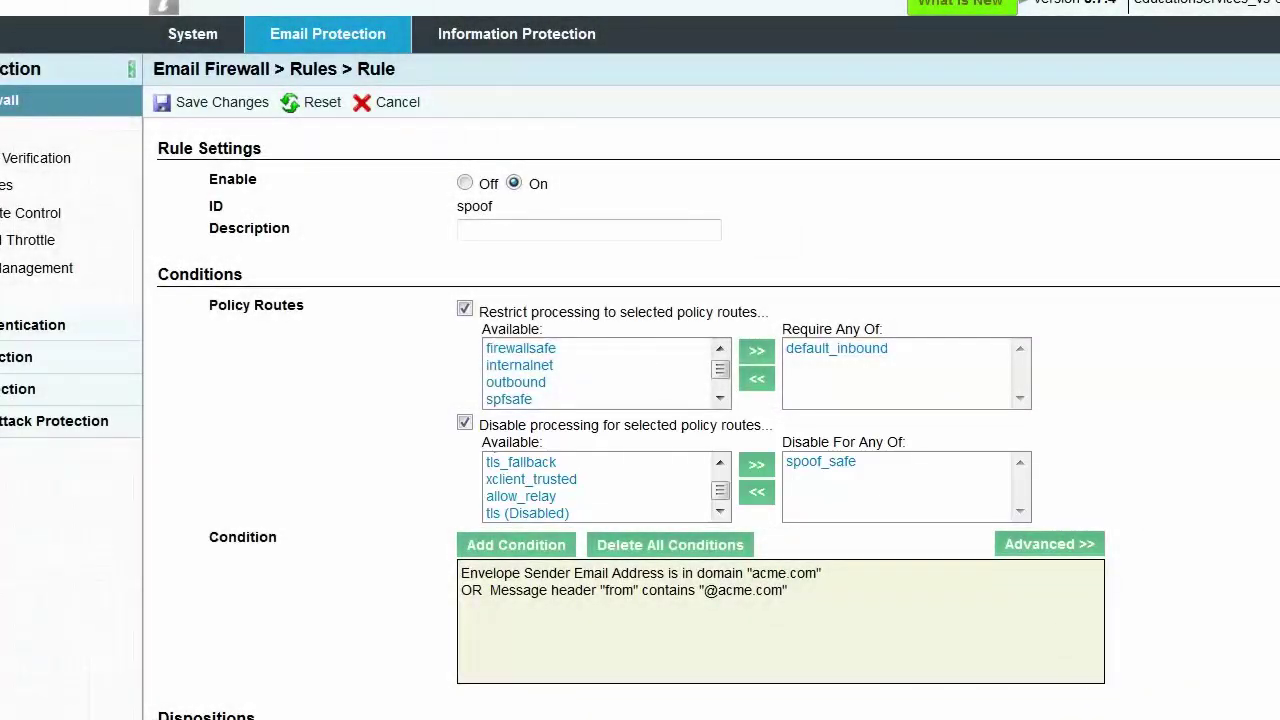
Switch the spoof rule's delivery method from Continue to Discard
{"action": "scroll", "coordinate": [617, 421], "scroll_direction": "down", "scroll_amount": 4}
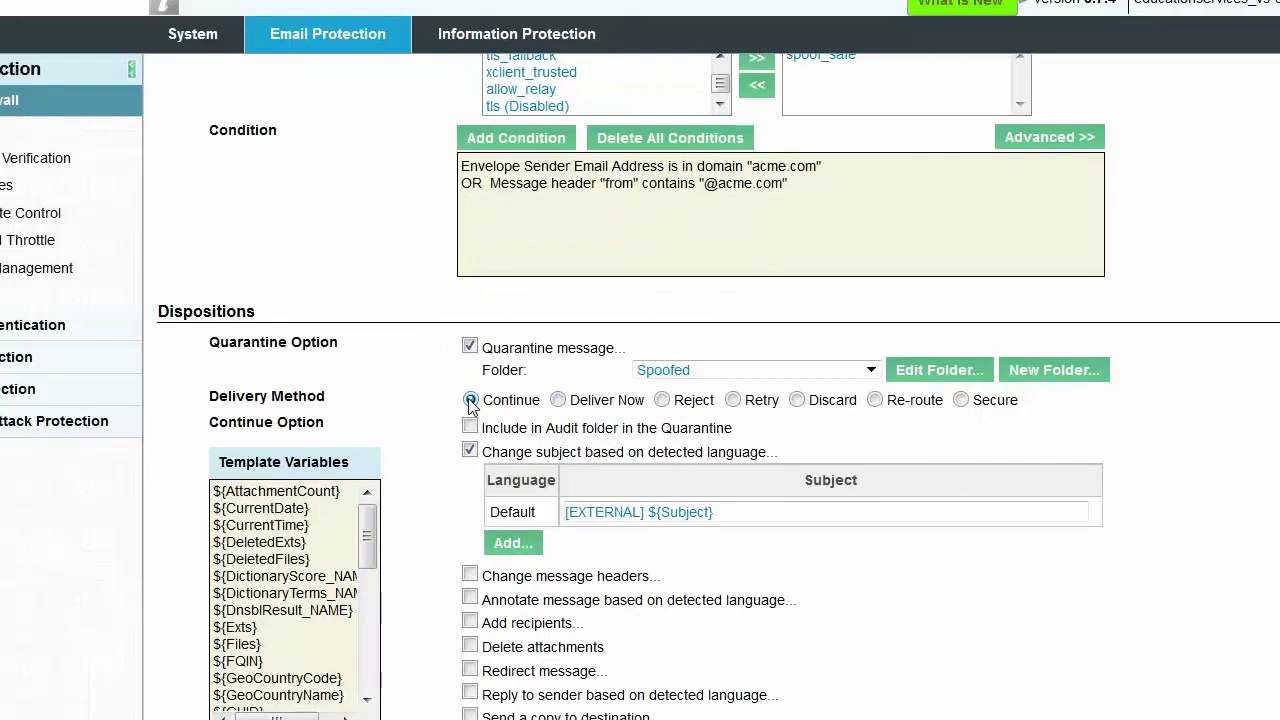
{"action": "left_click", "coordinate": [798, 400]}
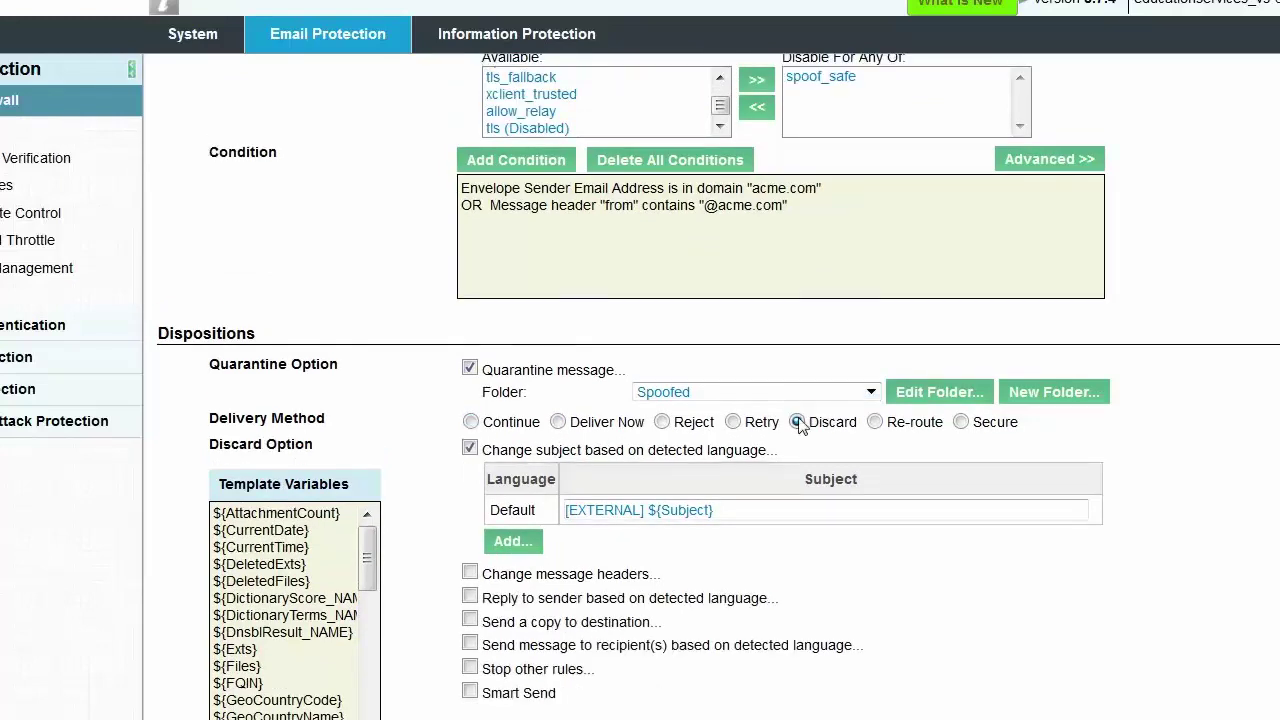